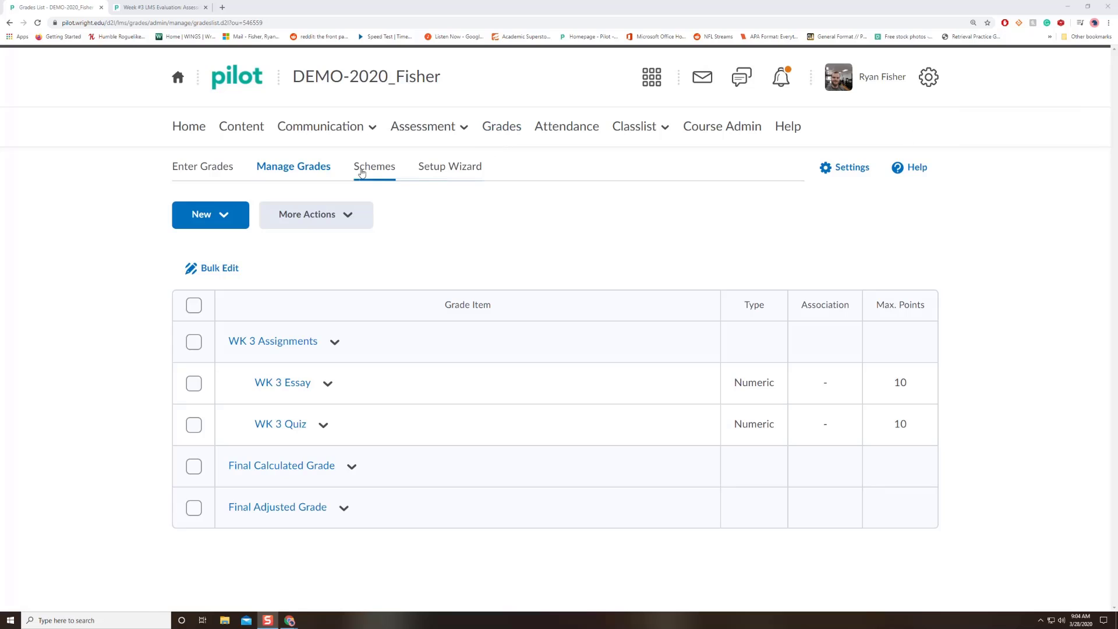
- Open the grade book settings and examine the Personal Display Options, including the choices for the default grades area
{"action": "left_click", "coordinate": [847, 179]}
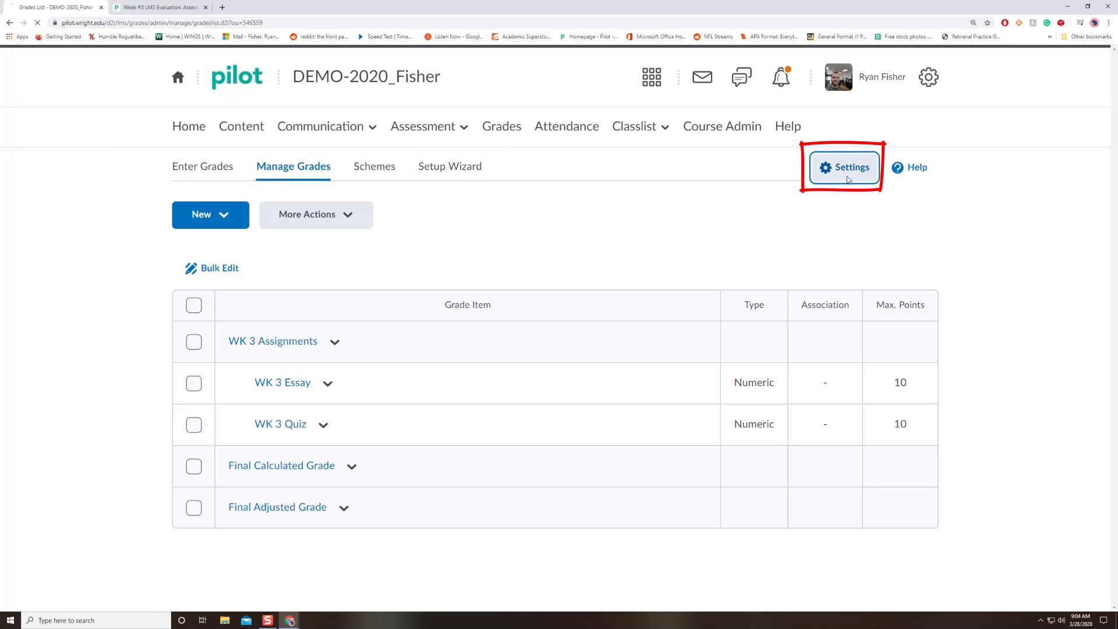
{"action": "scroll", "coordinate": [103, 202], "scroll_direction": "down", "scroll_amount": 1}
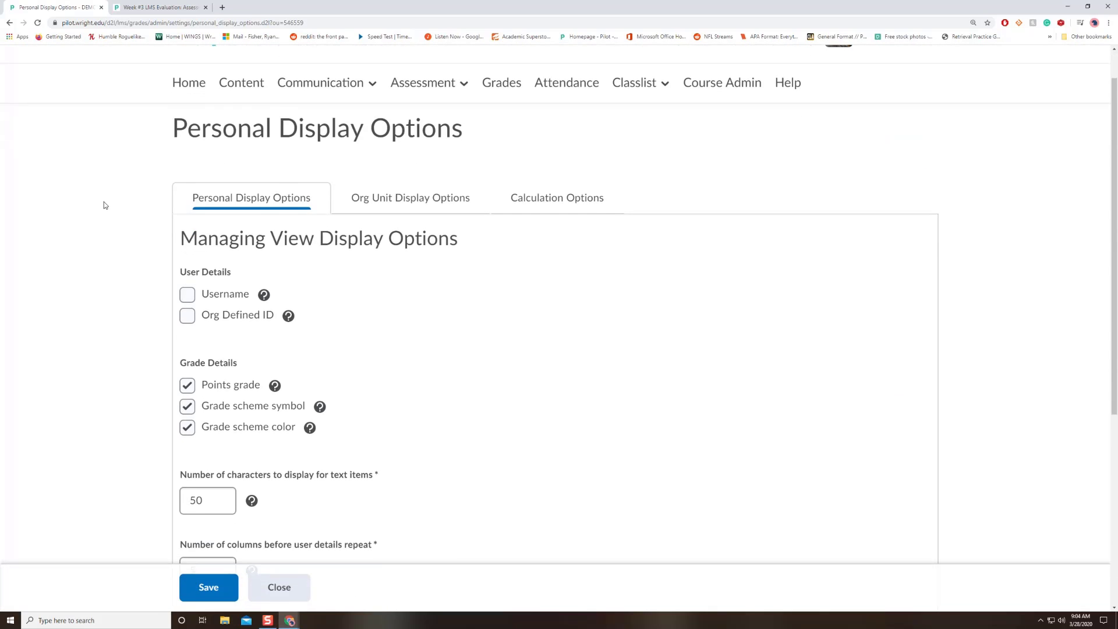
{"action": "scroll", "coordinate": [105, 205], "scroll_direction": "down", "scroll_amount": 2}
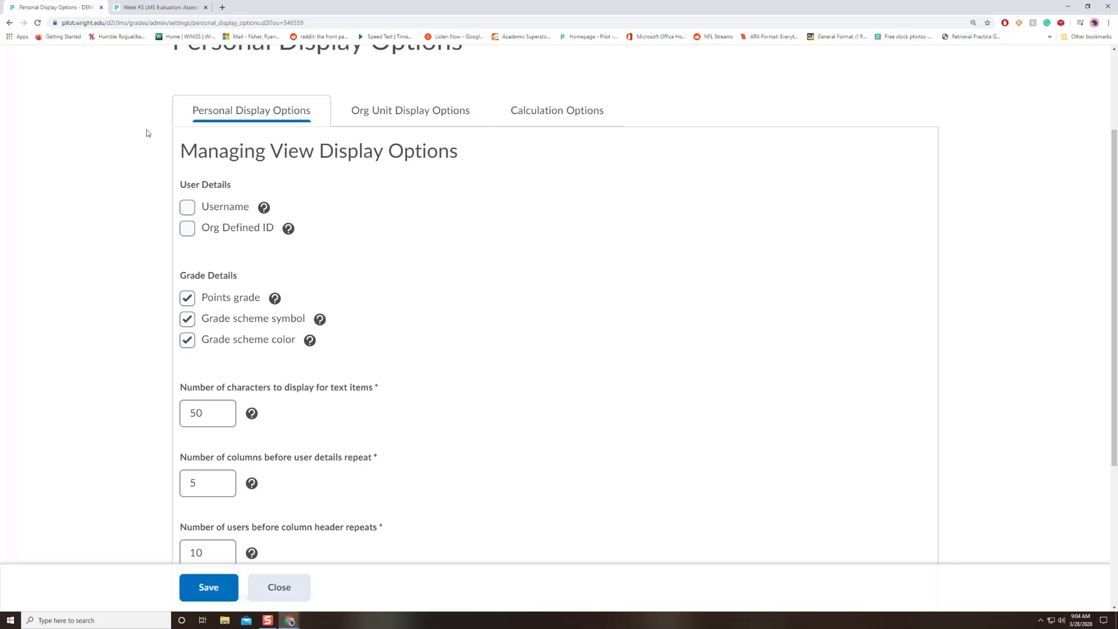
{"action": "scroll", "coordinate": [147, 132], "scroll_direction": "down", "scroll_amount": 4}
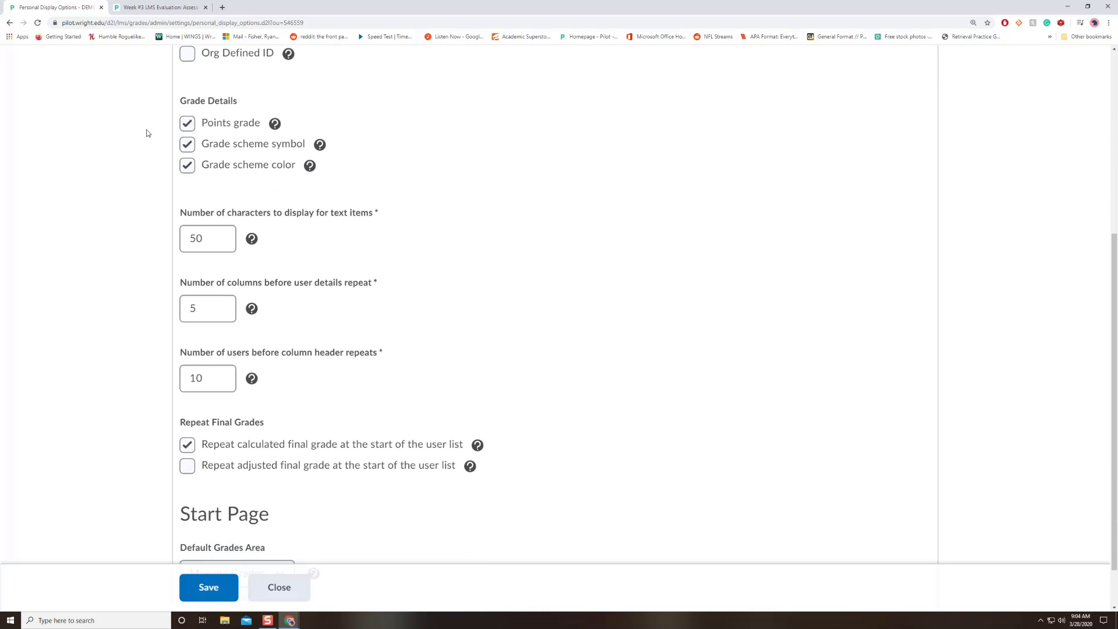
{"action": "scroll", "coordinate": [147, 133], "scroll_direction": "down", "scroll_amount": 1}
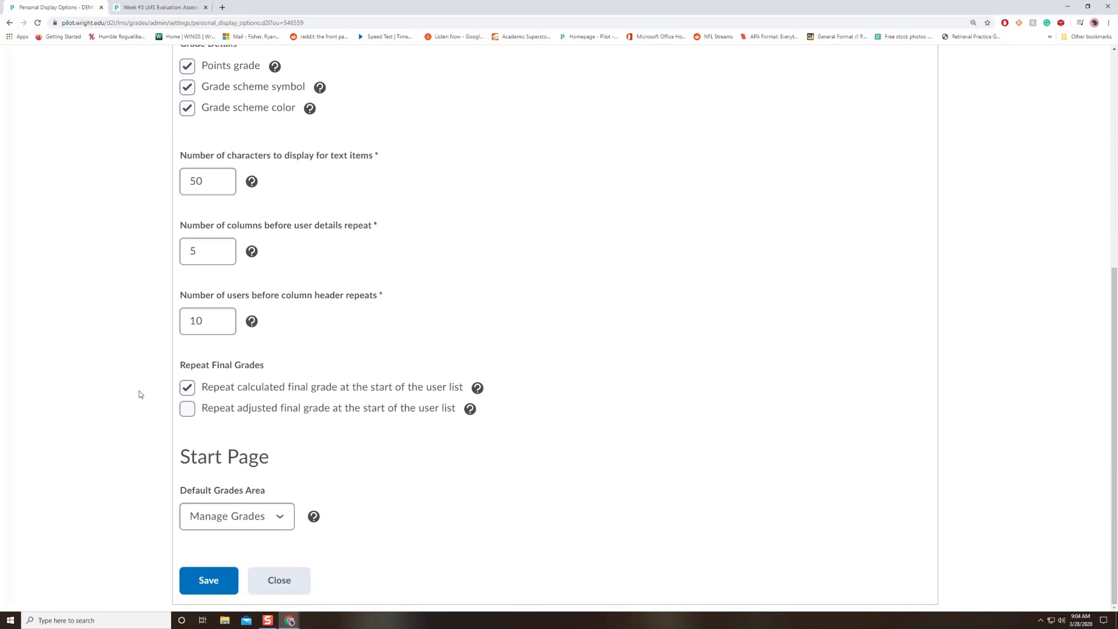
{"action": "left_click", "coordinate": [285, 523]}
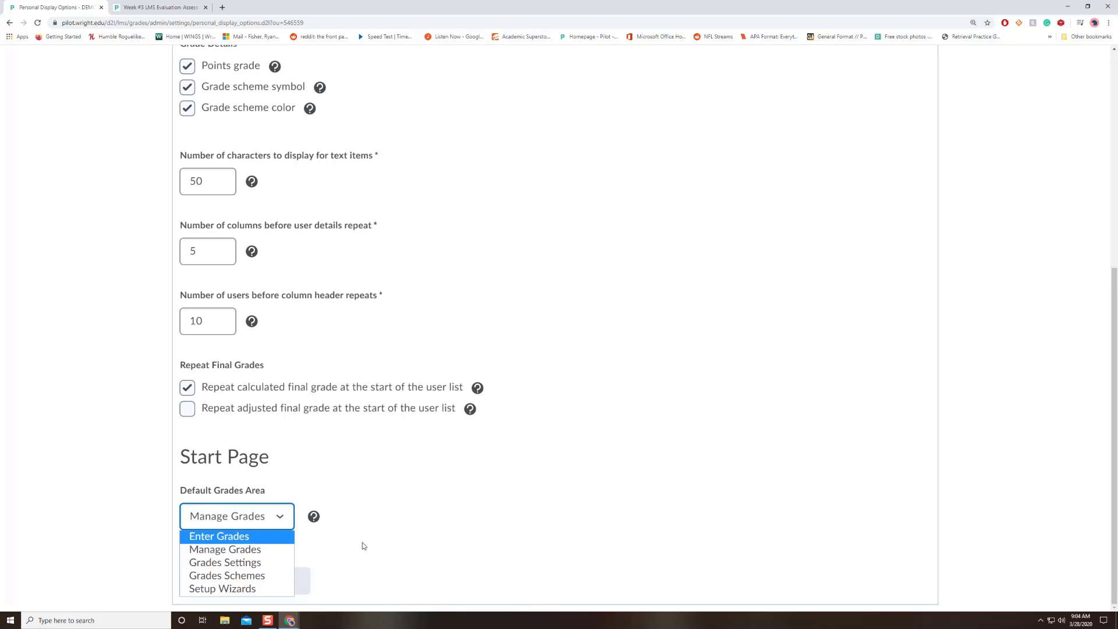
{"action": "left_click", "coordinate": [407, 534]}
{"action": "scroll", "coordinate": [402, 526], "scroll_direction": "up", "scroll_amount": 5}
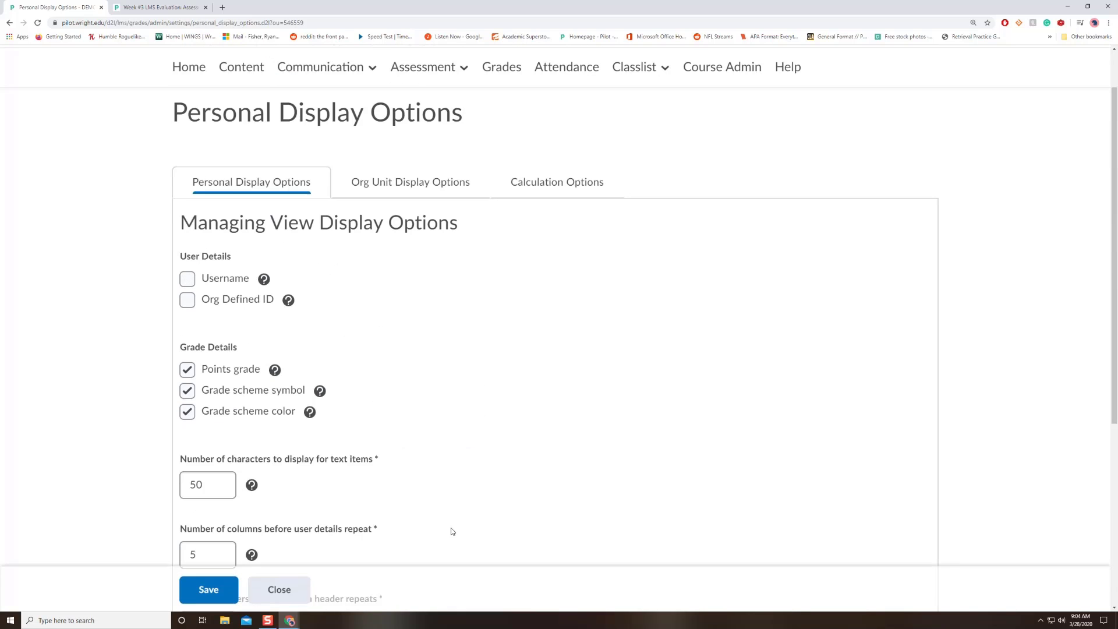
- Review the Org Unit Display Options, covering the managing view, student view and final grade calculation settings
{"action": "left_click", "coordinate": [444, 187]}
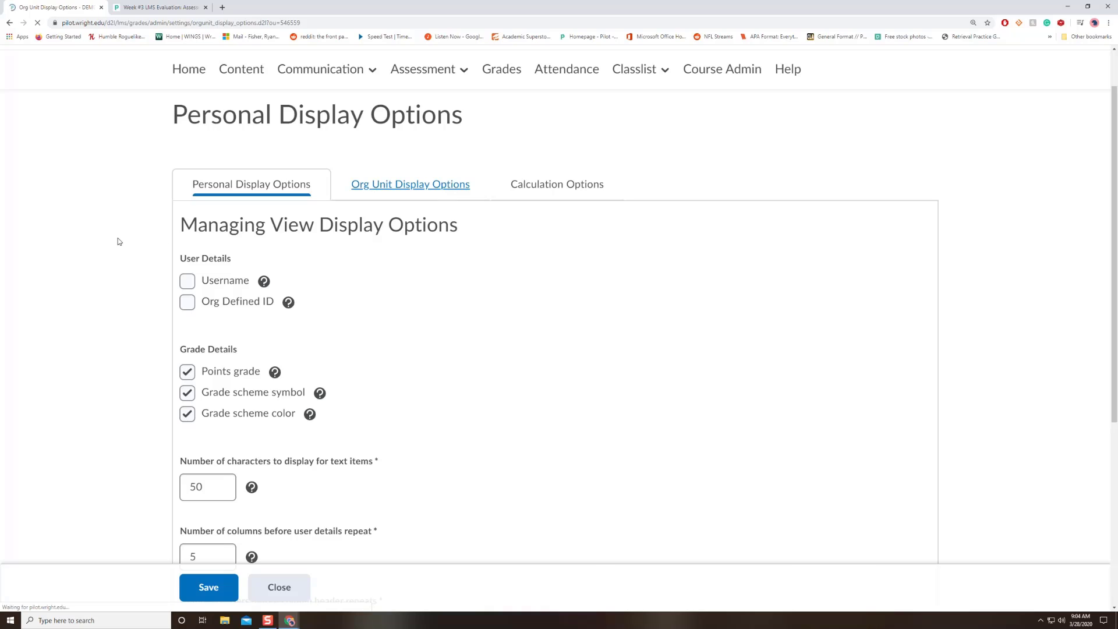
{"action": "scroll", "coordinate": [116, 239], "scroll_direction": "down", "scroll_amount": 3}
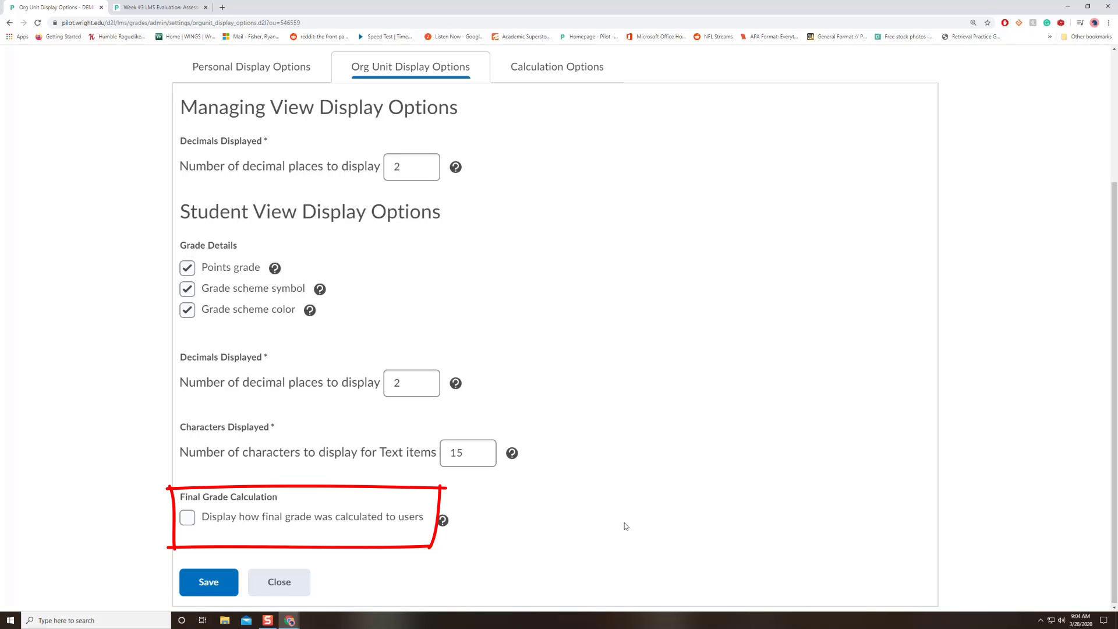
{"action": "scroll", "coordinate": [606, 316], "scroll_direction": "up", "scroll_amount": 2}
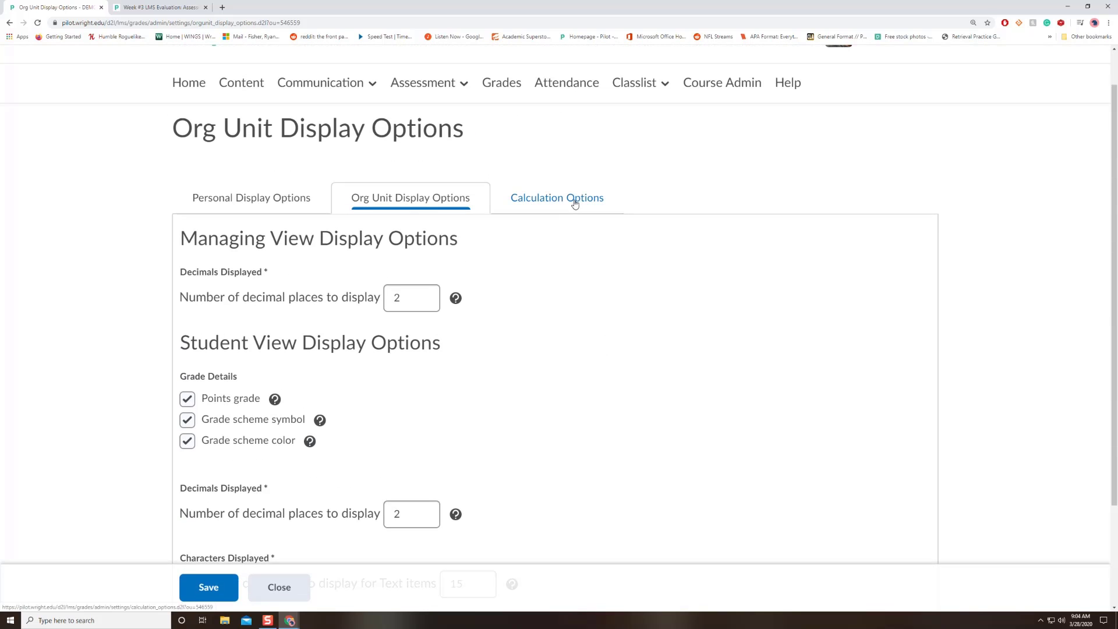
- Review the Calculation Options for grading system, final grade release and ungraded items, and return to the grades list
{"action": "left_click", "coordinate": [570, 200]}
{"action": "scroll", "coordinate": [93, 214], "scroll_direction": "down", "scroll_amount": 3}
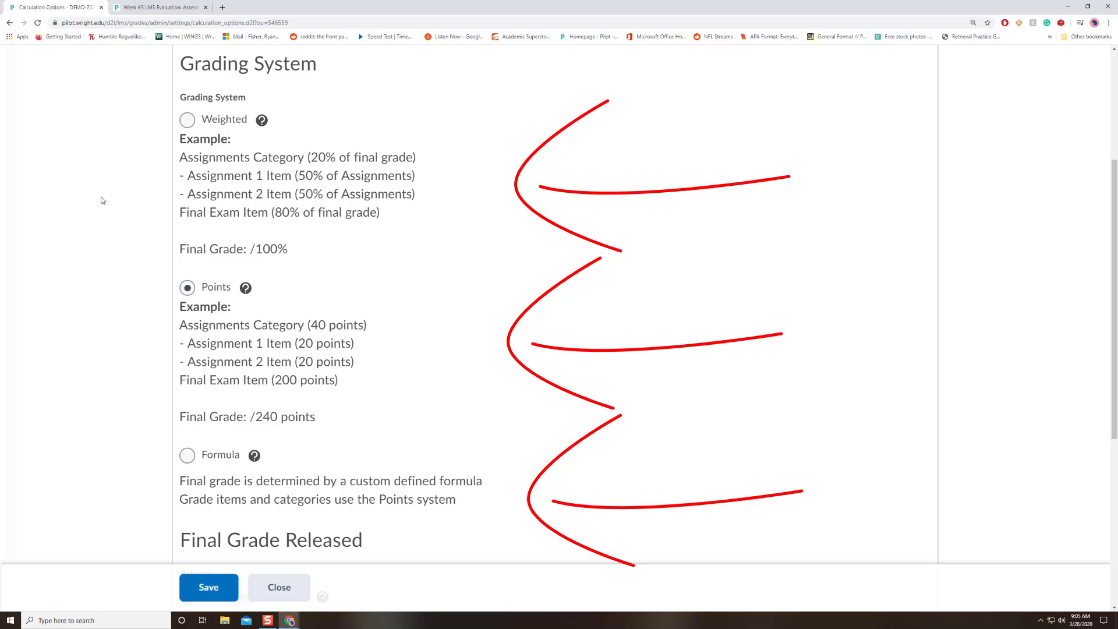
{"action": "scroll", "coordinate": [137, 165], "scroll_direction": "down", "scroll_amount": 1}
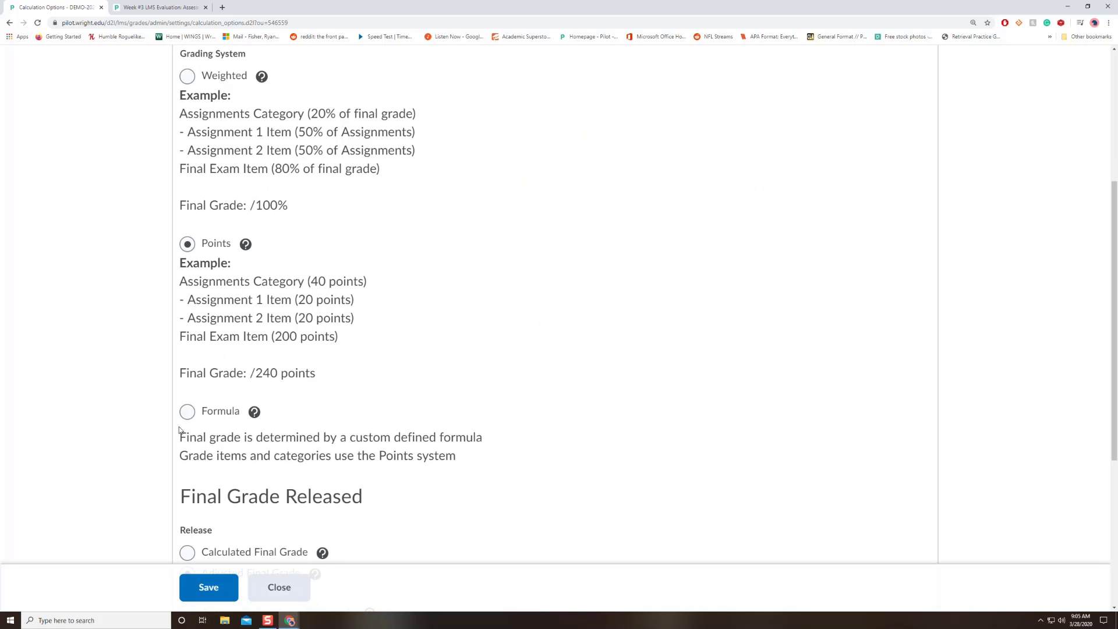
{"action": "scroll", "coordinate": [126, 372], "scroll_direction": "down", "scroll_amount": 5}
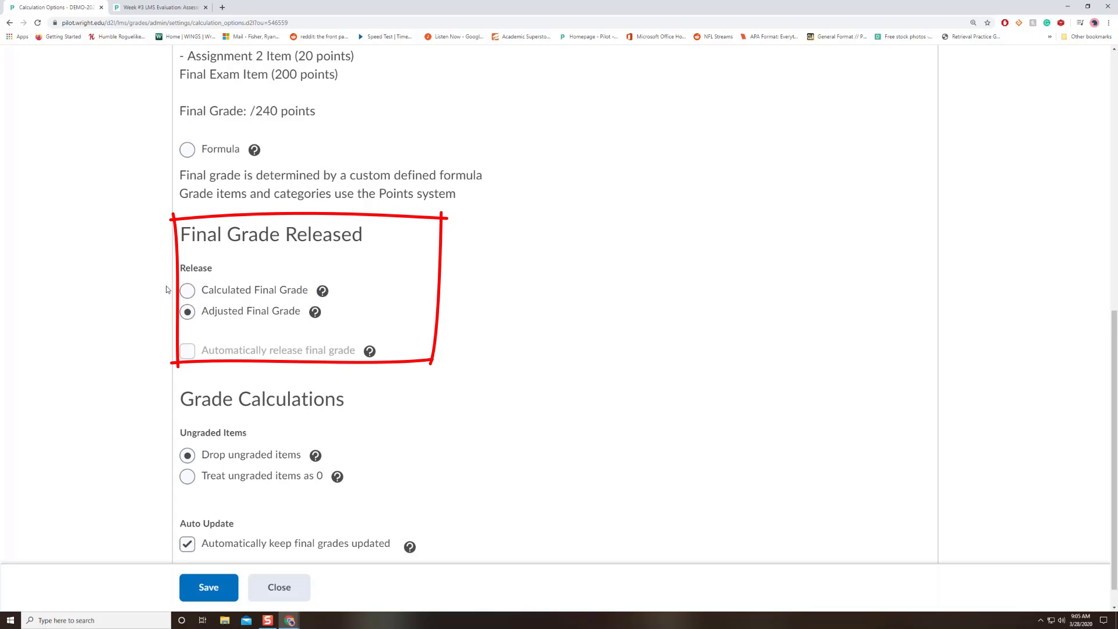
{"action": "scroll", "coordinate": [126, 329], "scroll_direction": "down", "scroll_amount": 1}
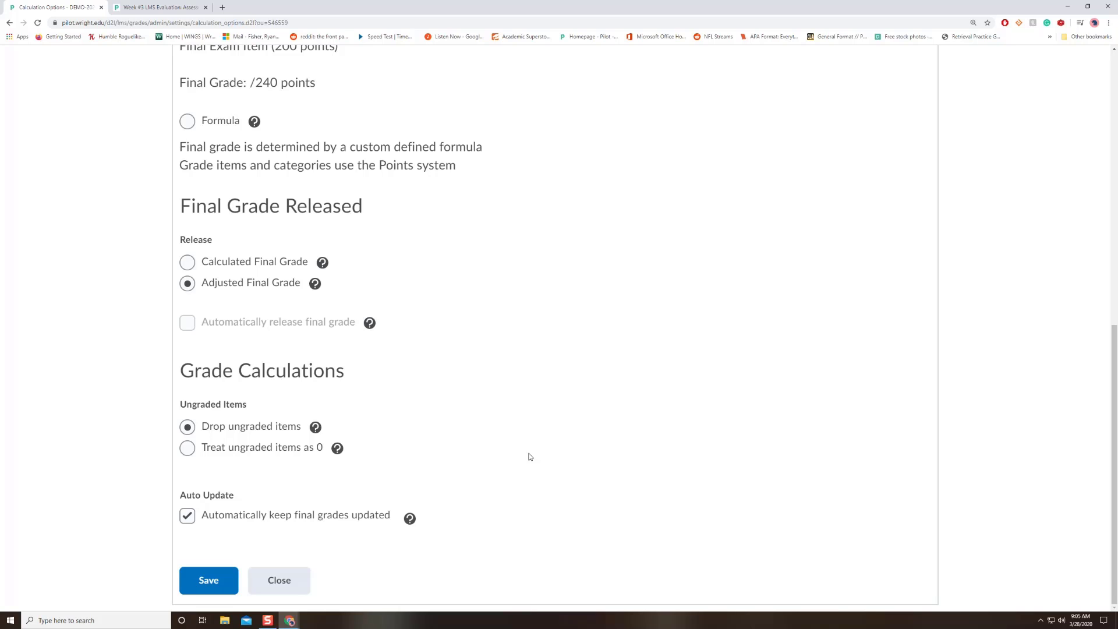
{"action": "scroll", "coordinate": [746, 411], "scroll_direction": "up", "scroll_amount": 10}
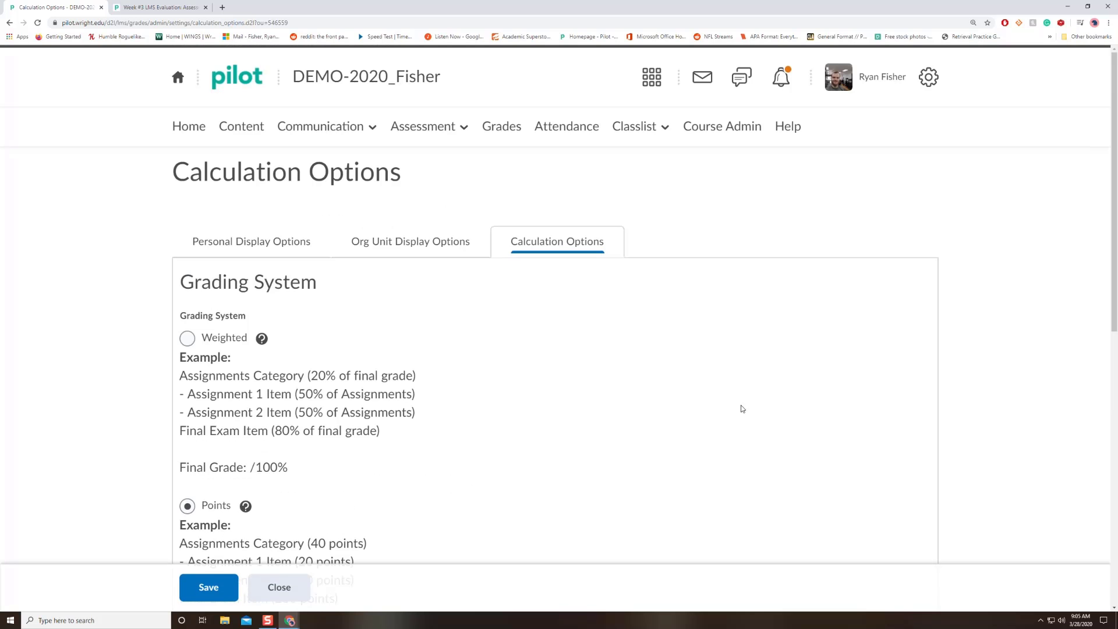
{"action": "left_click", "coordinate": [503, 129]}
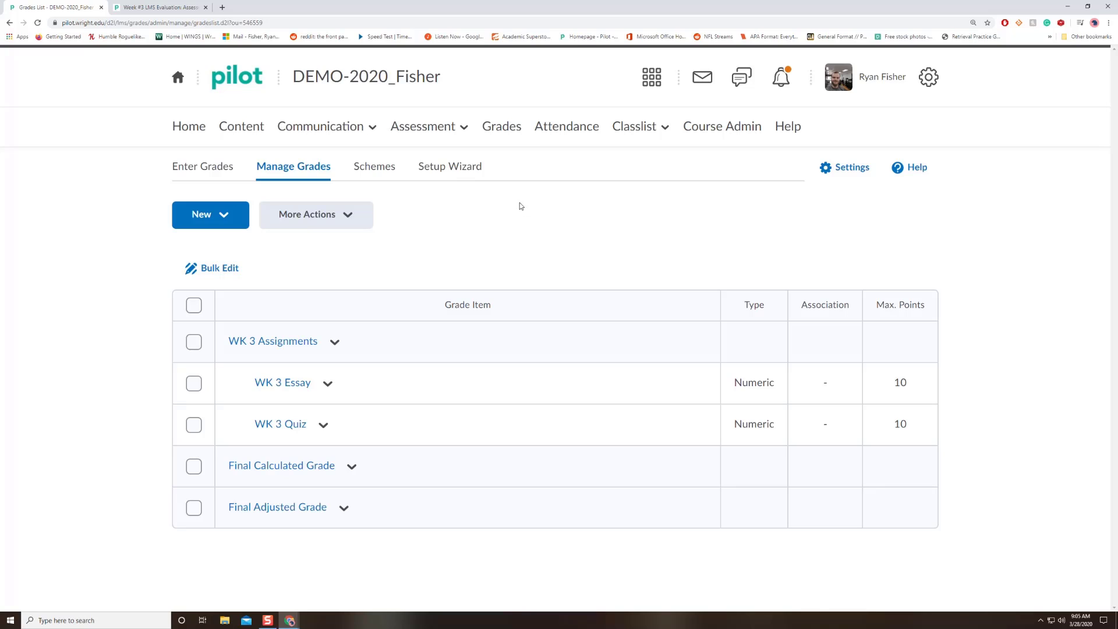
- Start a new assessment Dropbox folder and name it WK 3 Essay
{"action": "left_click", "coordinate": [452, 128]}
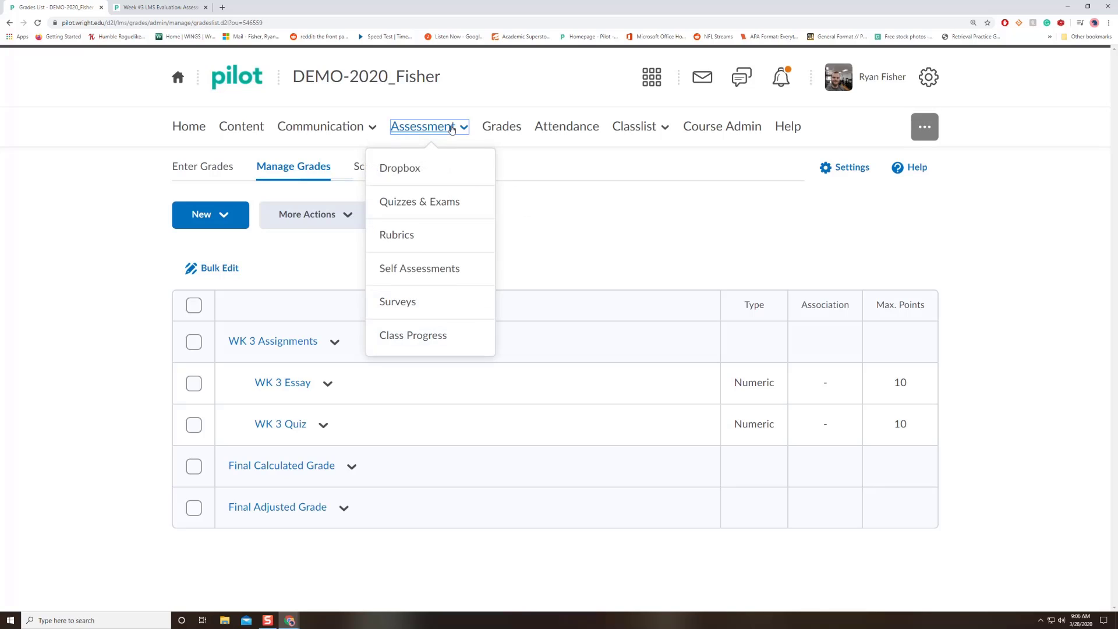
{"action": "left_click", "coordinate": [435, 172]}
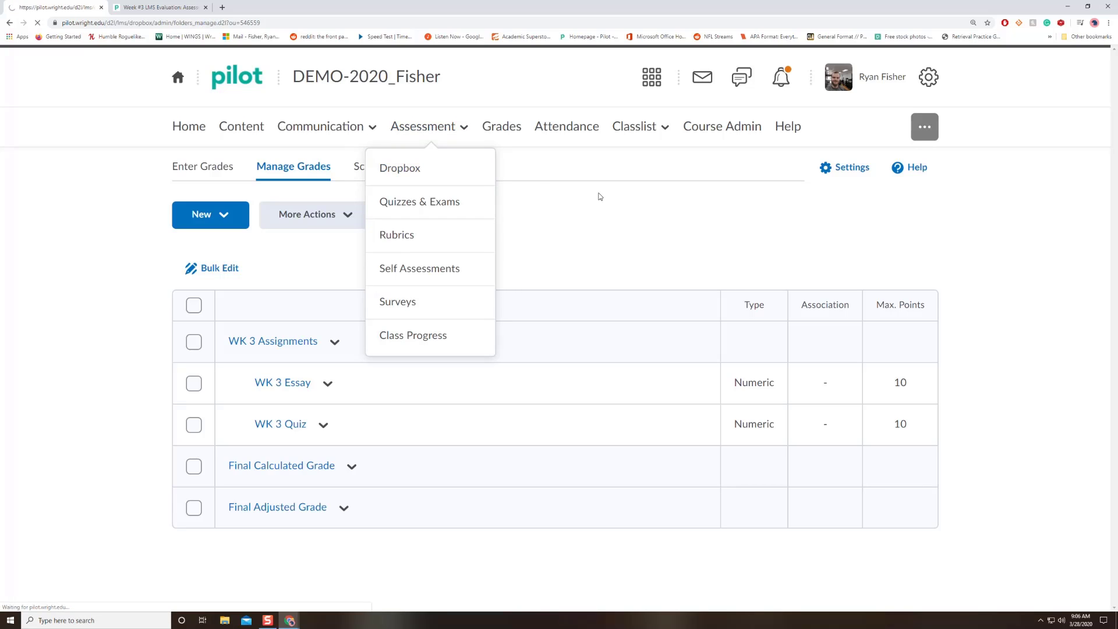
{"action": "left_click", "coordinate": [224, 232]}
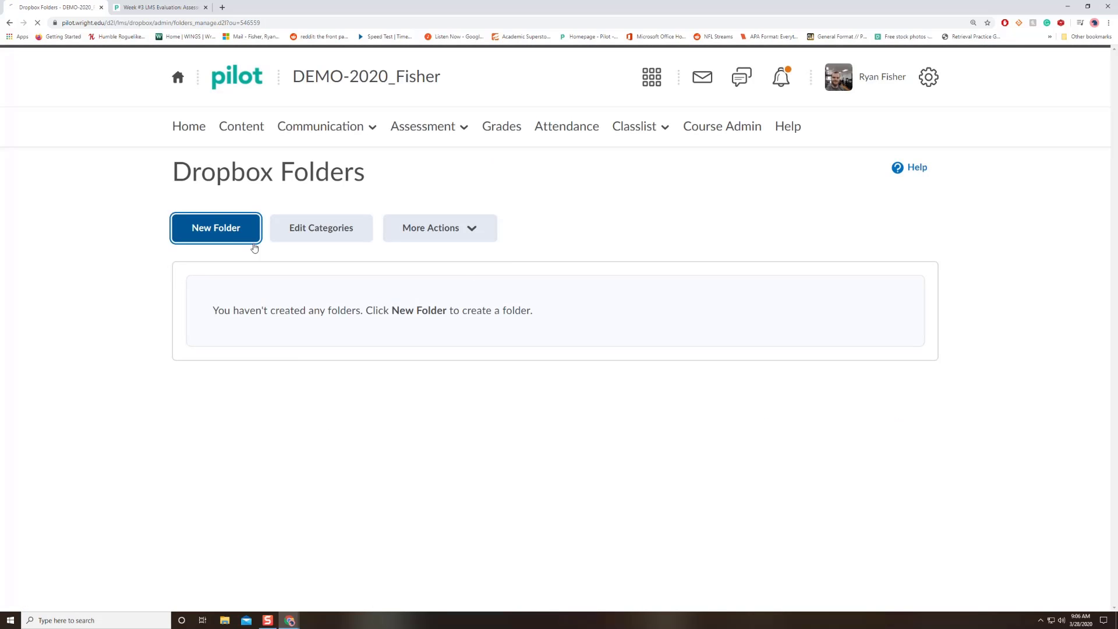
{"action": "left_click", "coordinate": [412, 314]}
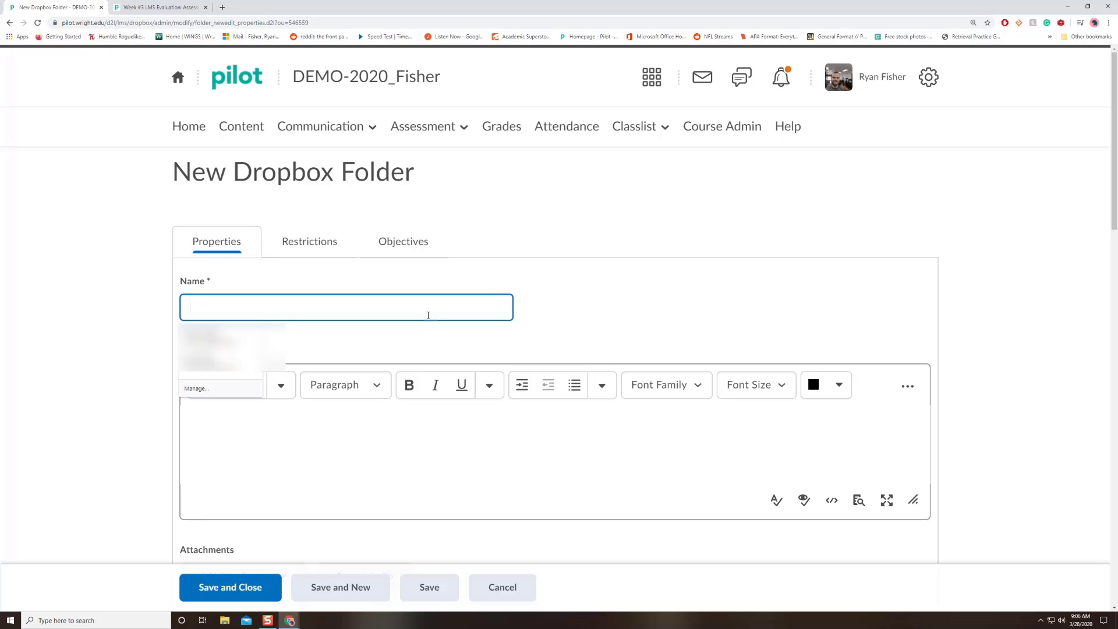
{"action": "type", "text": "WK 3 E"}
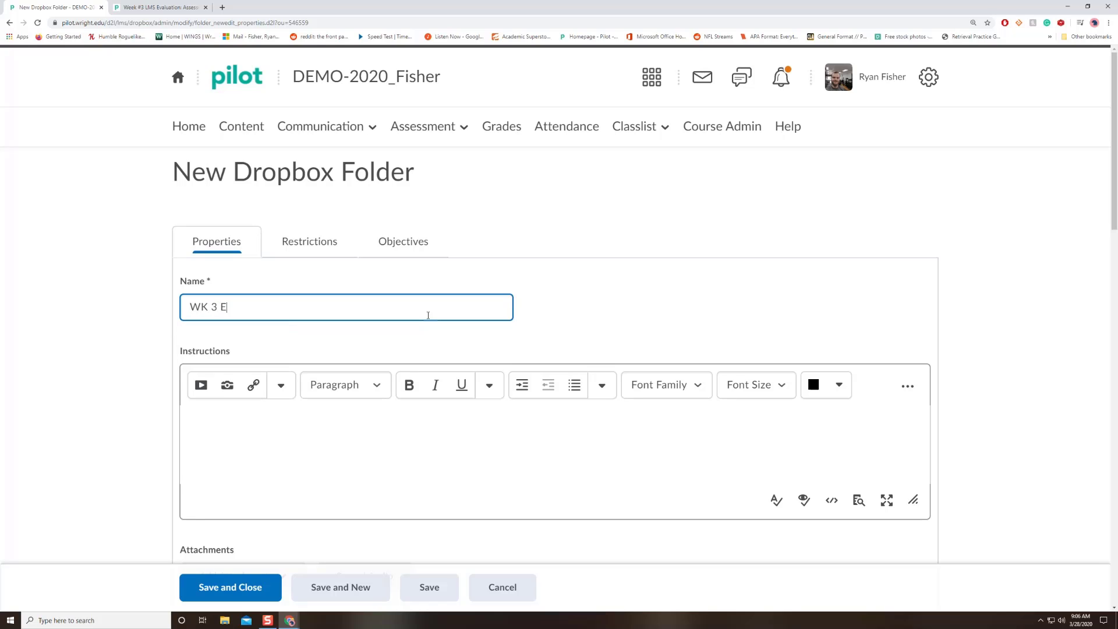
{"action": "type", "text": "ssay"}
- Link the new Dropbox folder to the WK 3 Essay grade item
{"action": "scroll", "coordinate": [132, 300], "scroll_direction": "down", "scroll_amount": 1}
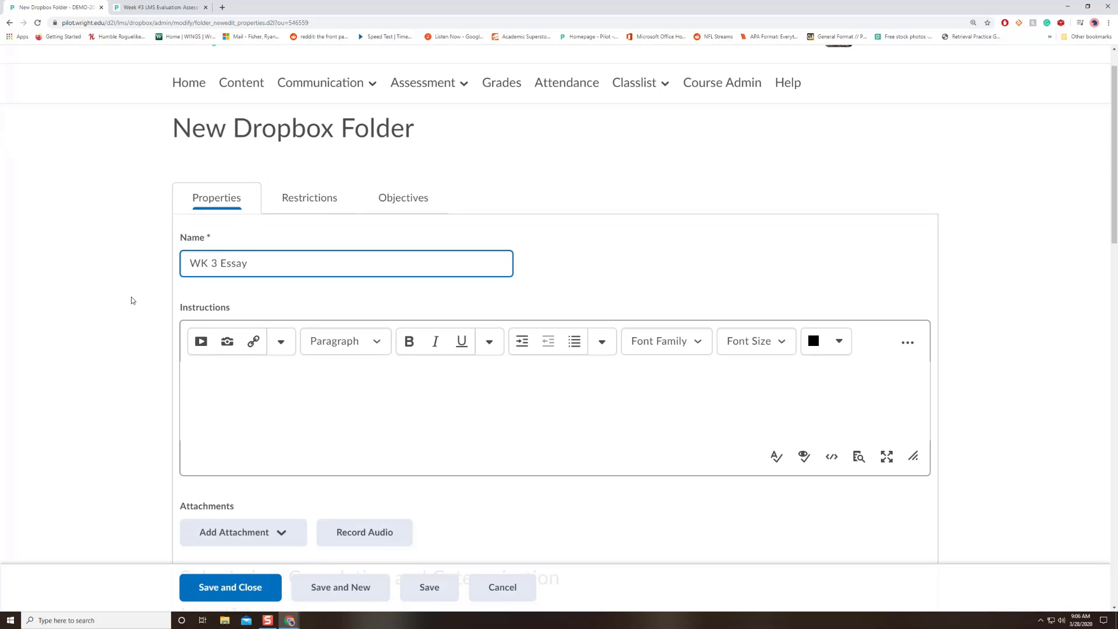
{"action": "scroll", "coordinate": [132, 300], "scroll_direction": "down", "scroll_amount": 1}
{"action": "scroll", "coordinate": [138, 299], "scroll_direction": "down", "scroll_amount": 2}
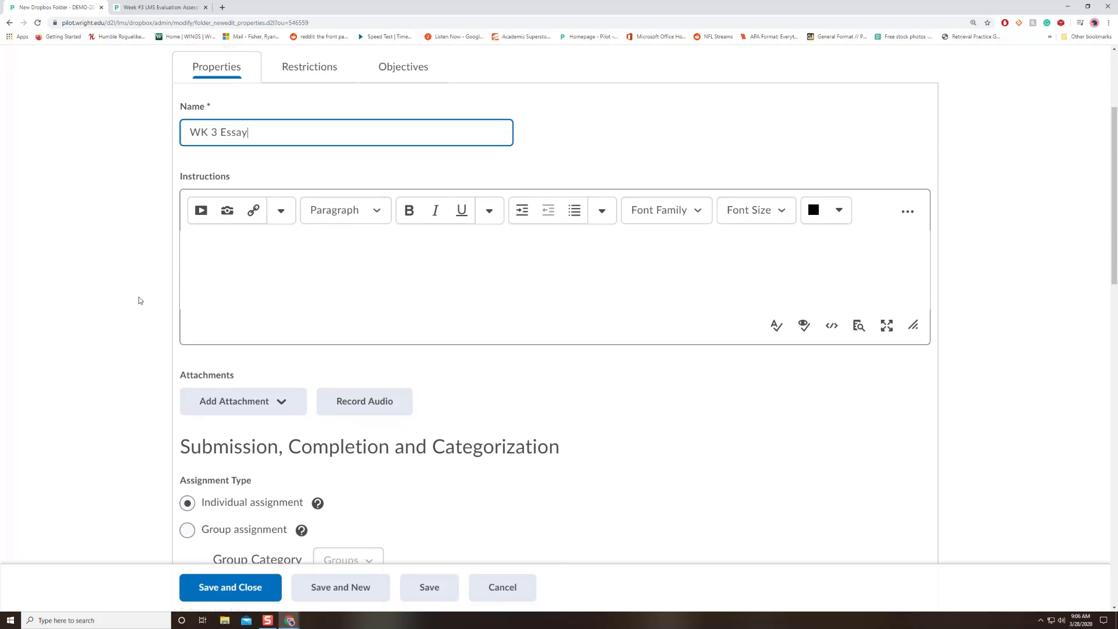
{"action": "scroll", "coordinate": [139, 300], "scroll_direction": "down", "scroll_amount": 5}
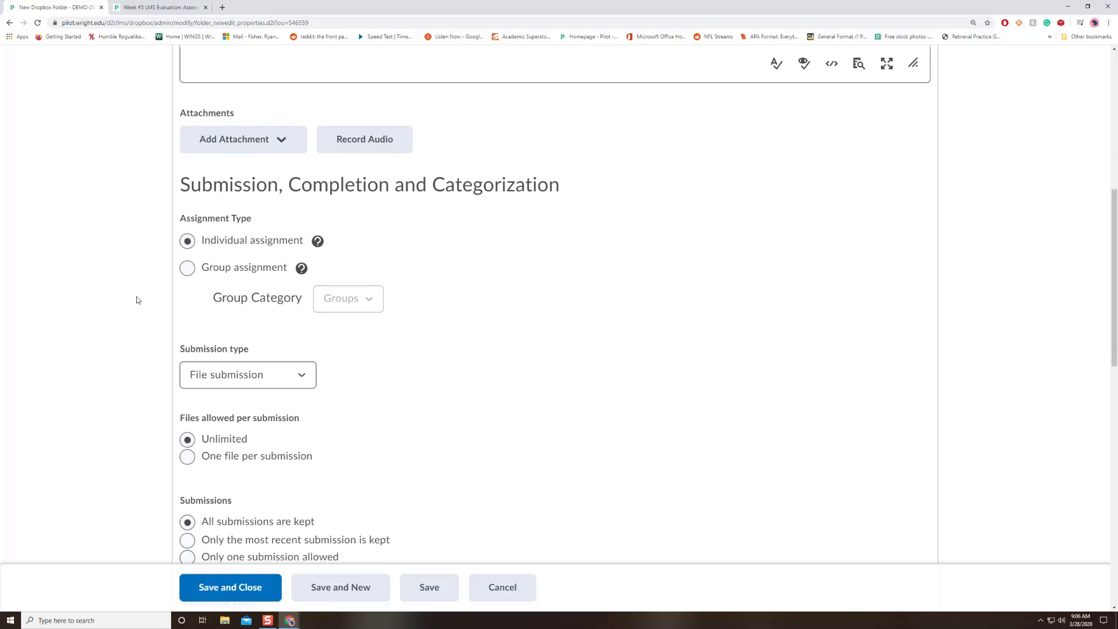
{"action": "scroll", "coordinate": [138, 300], "scroll_direction": "down", "scroll_amount": 5}
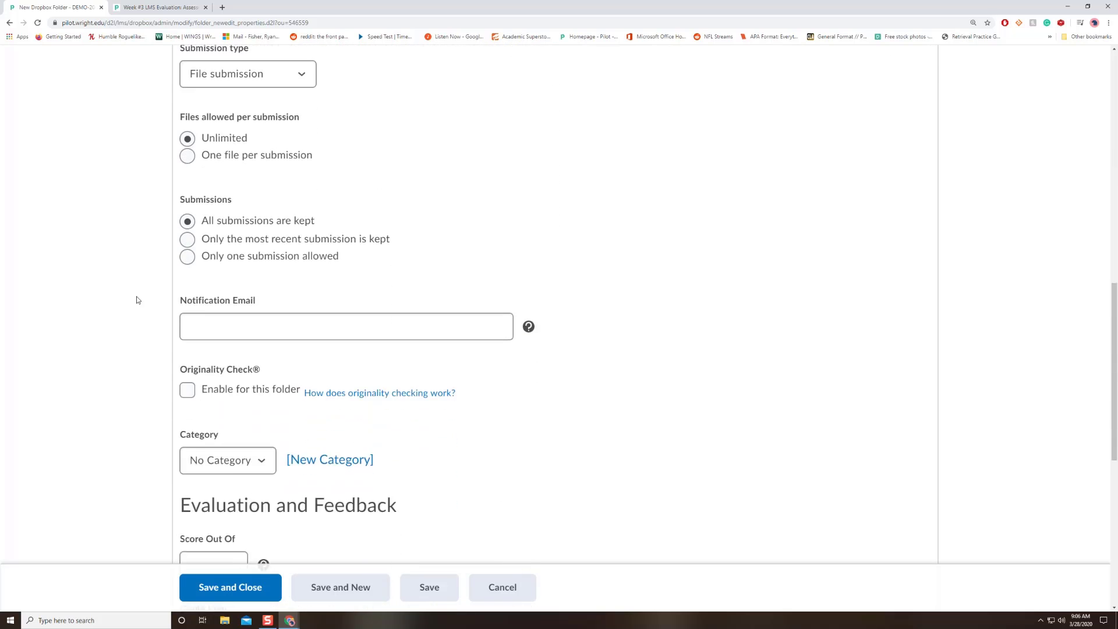
{"action": "scroll", "coordinate": [137, 300], "scroll_direction": "down", "scroll_amount": 5}
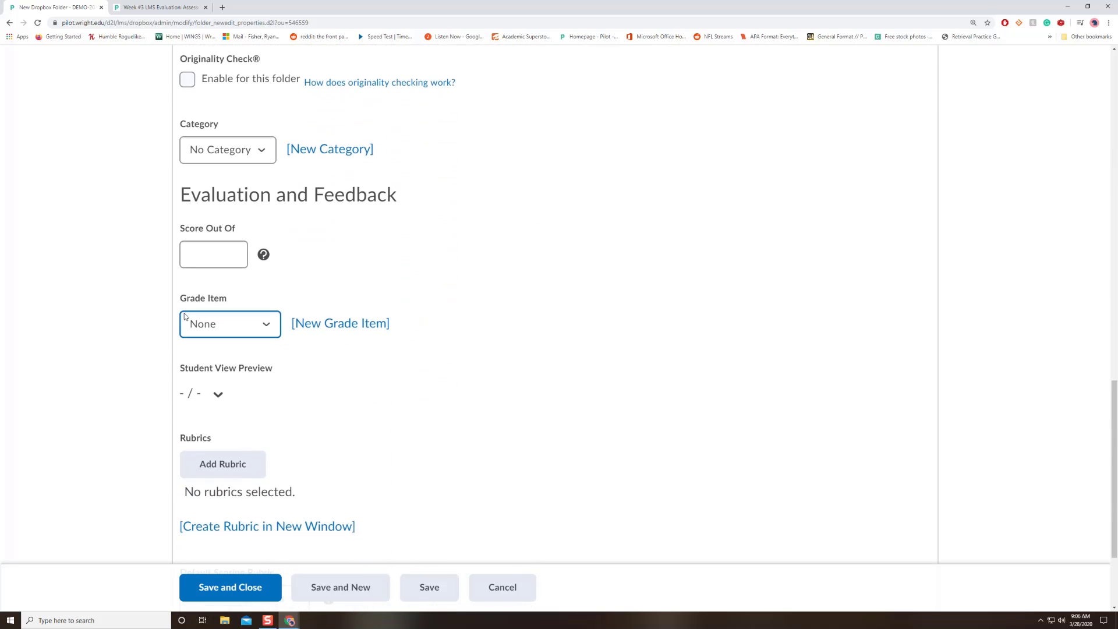
{"action": "left_click", "coordinate": [267, 332]}
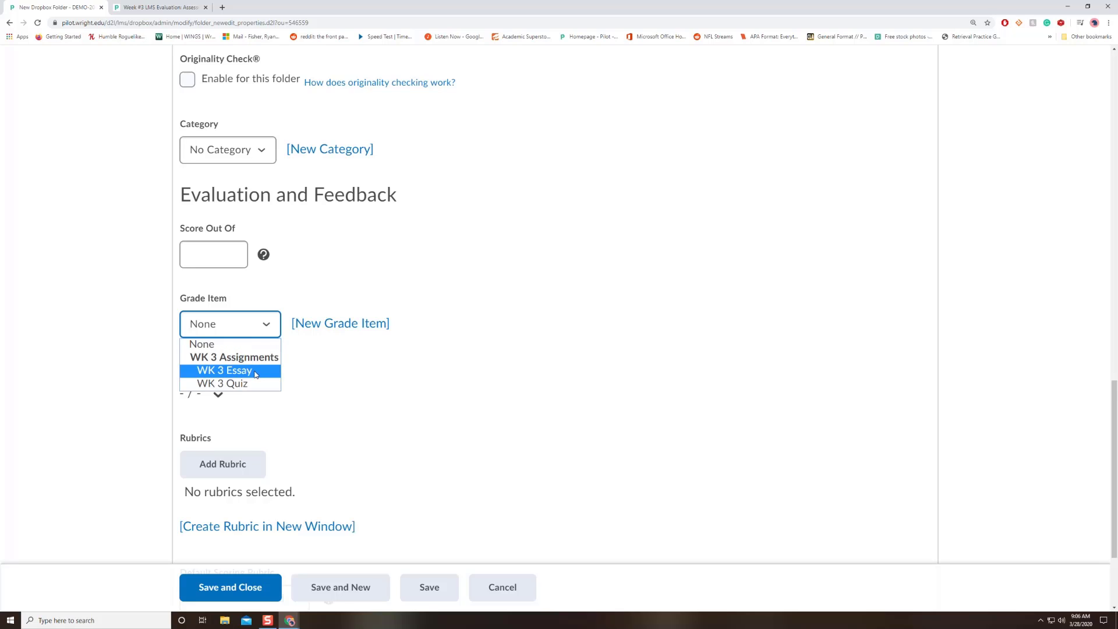
{"action": "left_click", "coordinate": [255, 374]}
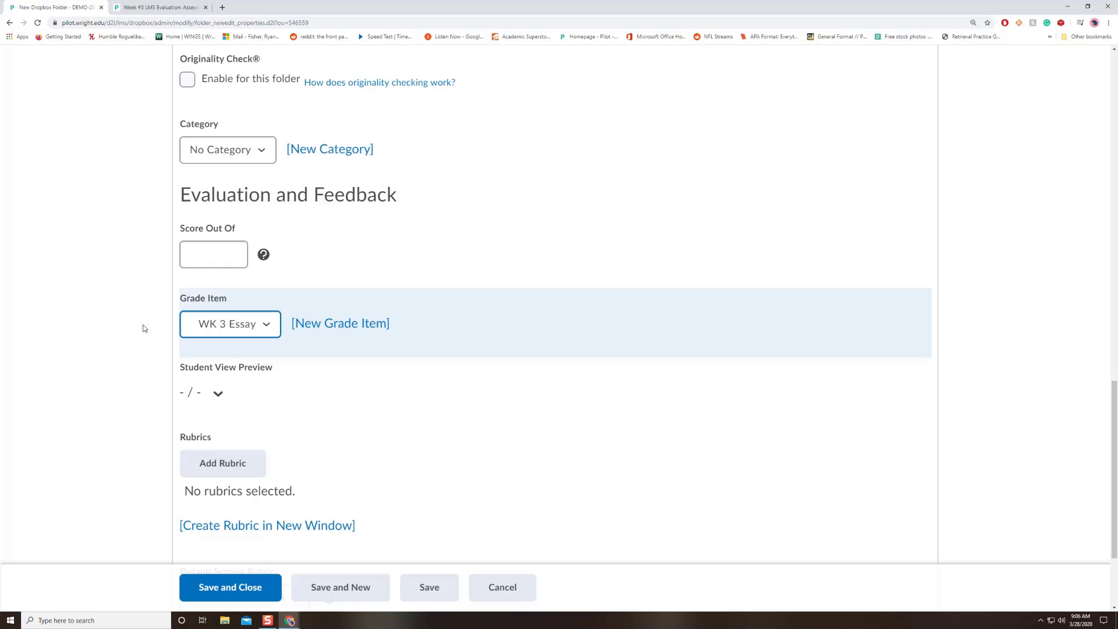
- Attach the existing Test Rubric 1 to the Dropbox folder's evaluation and feedback settings
{"action": "scroll", "coordinate": [145, 328], "scroll_direction": "down", "scroll_amount": 2}
{"action": "left_click", "coordinate": [226, 376]}
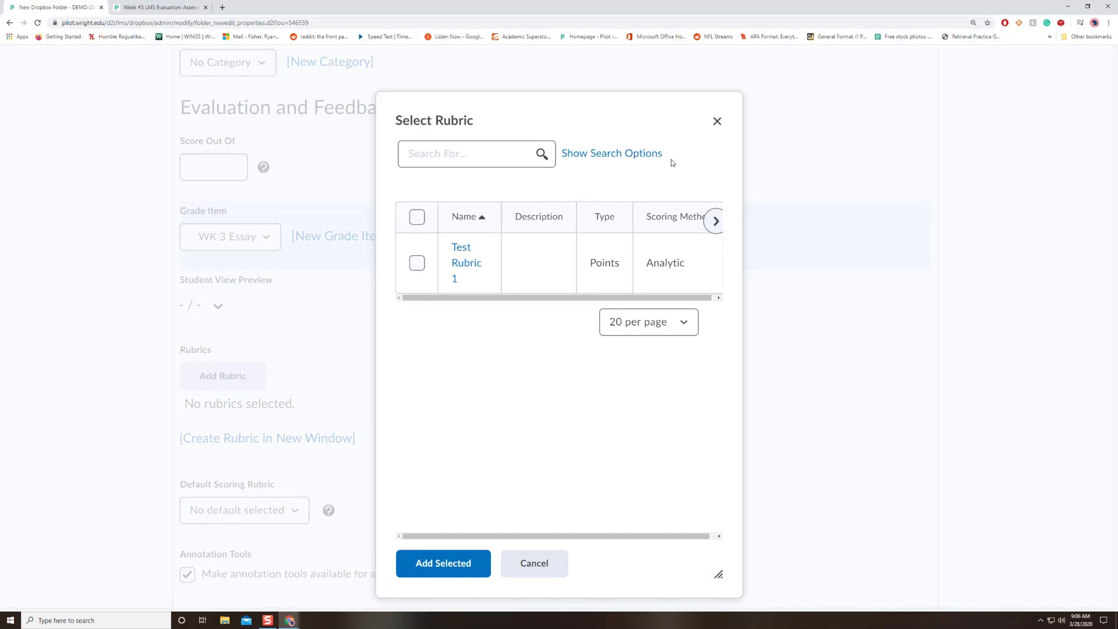
{"action": "left_click", "coordinate": [719, 121]}
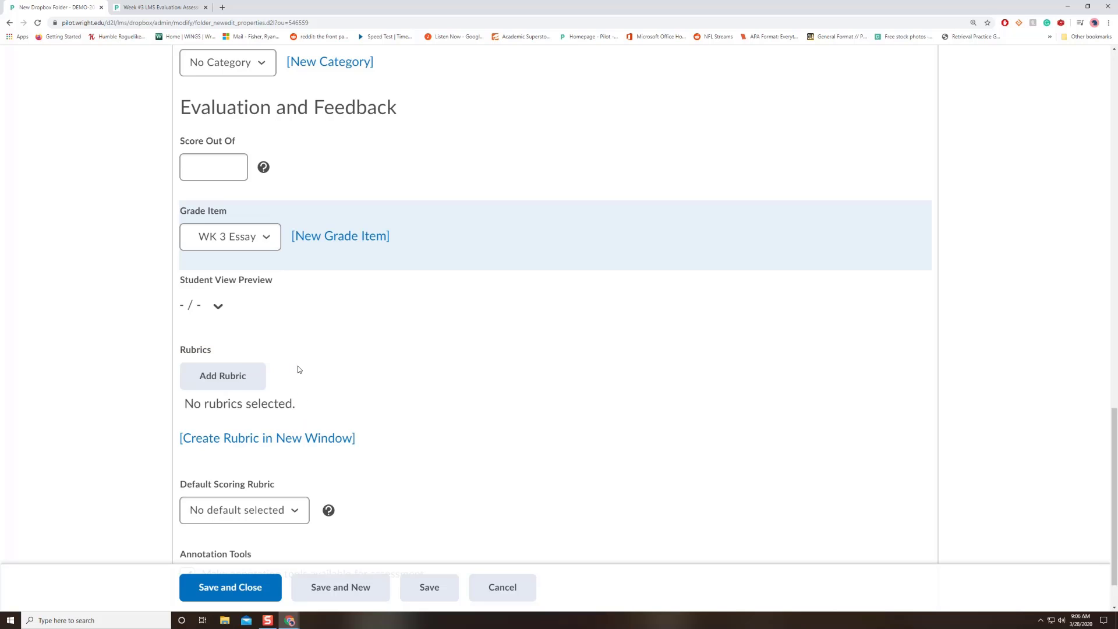
{"action": "left_click", "coordinate": [229, 387]}
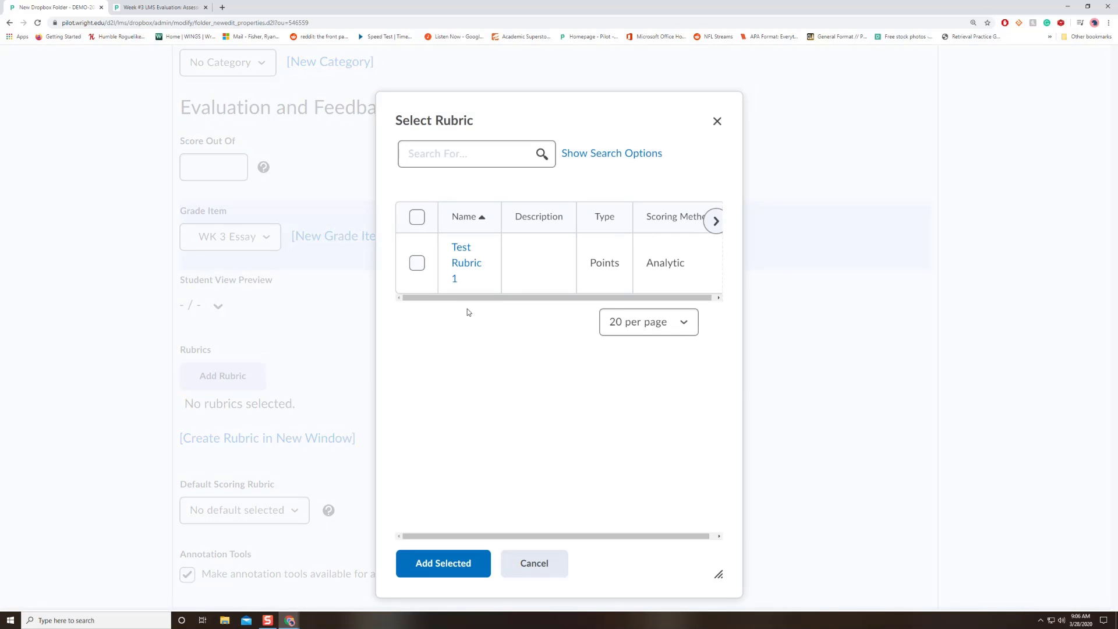
{"action": "left_click", "coordinate": [417, 263]}
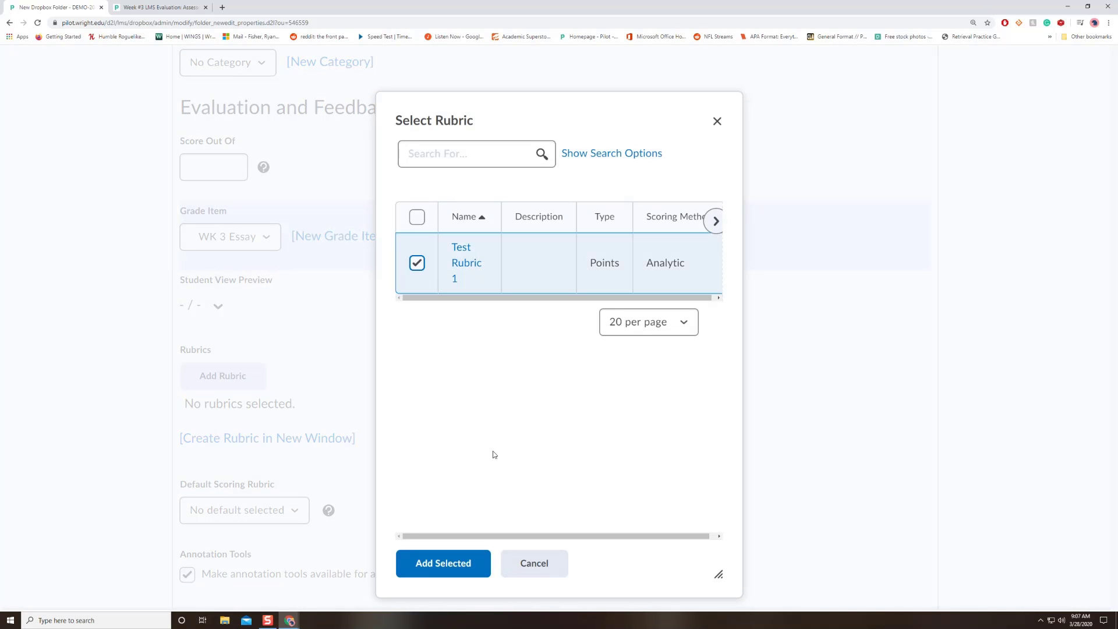
{"action": "left_click", "coordinate": [457, 565]}
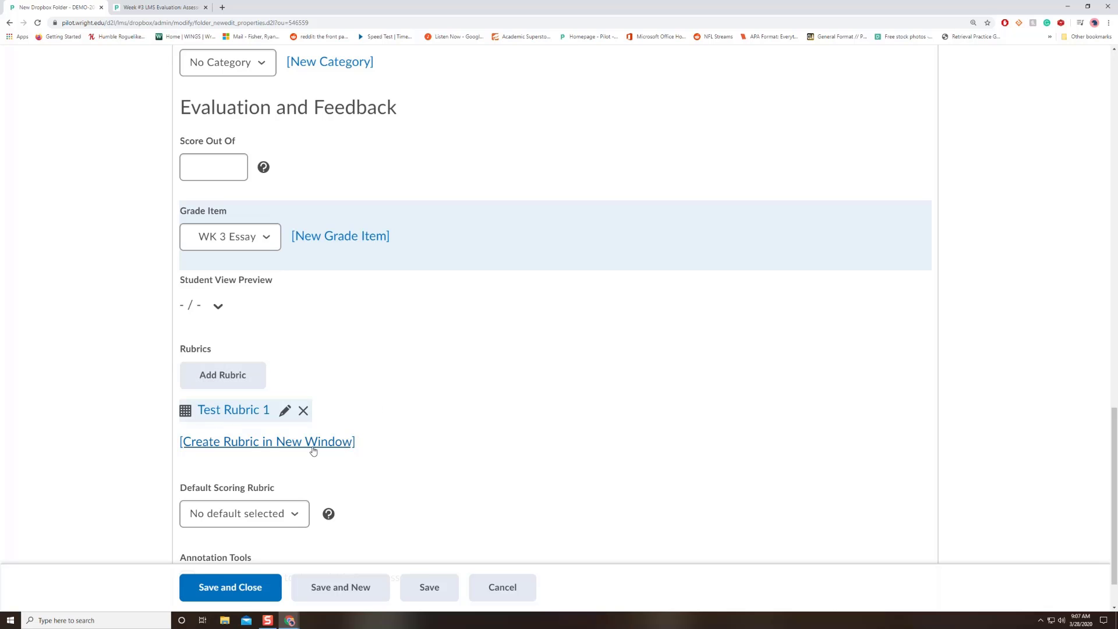
- Try to save and close the WK 3 Essay Dropbox folder with its Score Out Of value left blank
{"action": "scroll", "coordinate": [164, 436], "scroll_direction": "down", "scroll_amount": 1}
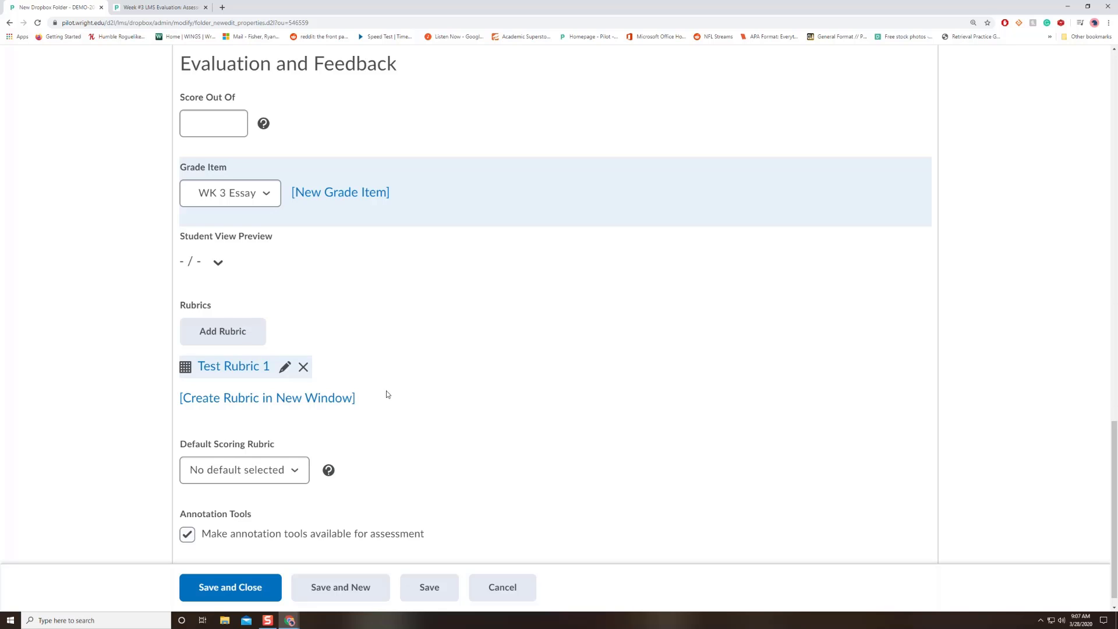
{"action": "scroll", "coordinate": [360, 512], "scroll_direction": "down", "scroll_amount": 1}
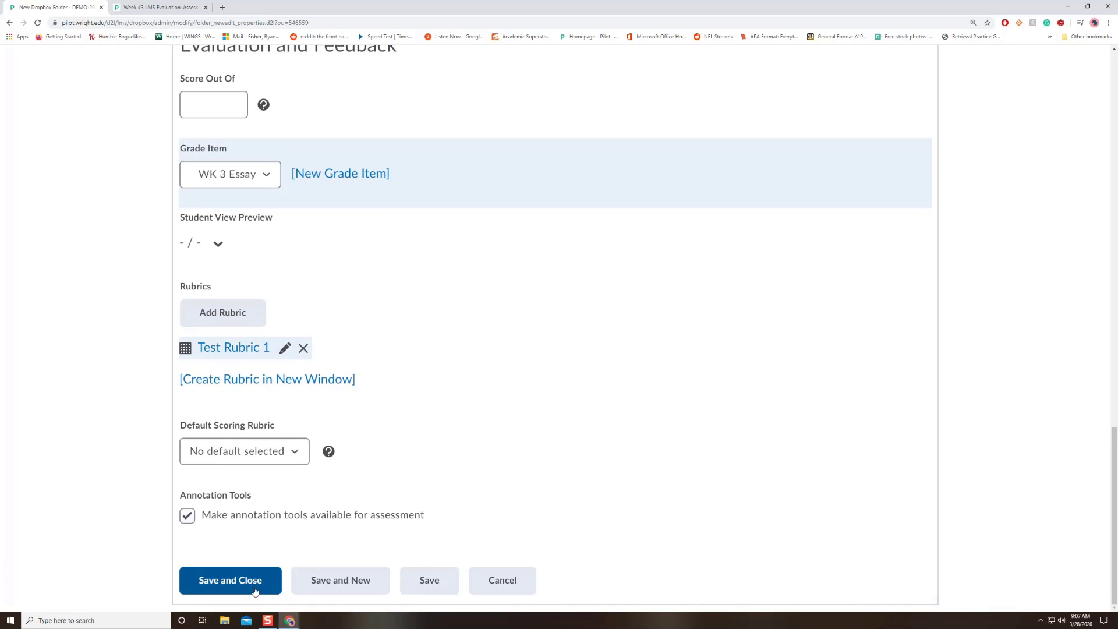
{"action": "left_click", "coordinate": [252, 588]}
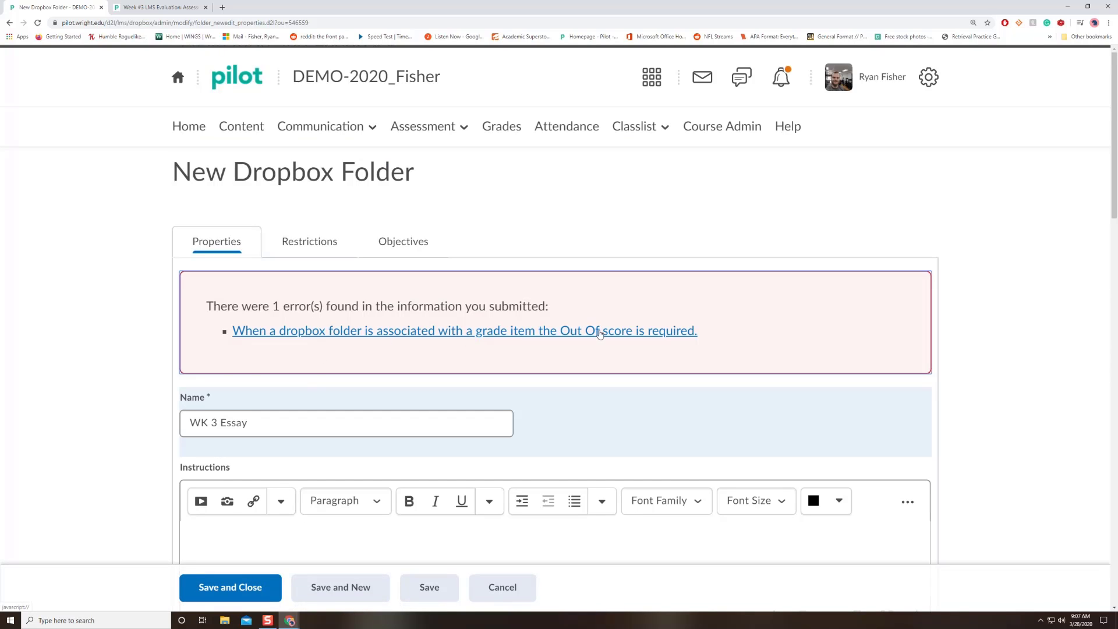
- Set the Dropbox folder's Score Out Of to 10, and save and close the folder
{"action": "scroll", "coordinate": [214, 377], "scroll_direction": "down", "scroll_amount": 1}
{"action": "scroll", "coordinate": [169, 385], "scroll_direction": "down", "scroll_amount": 10}
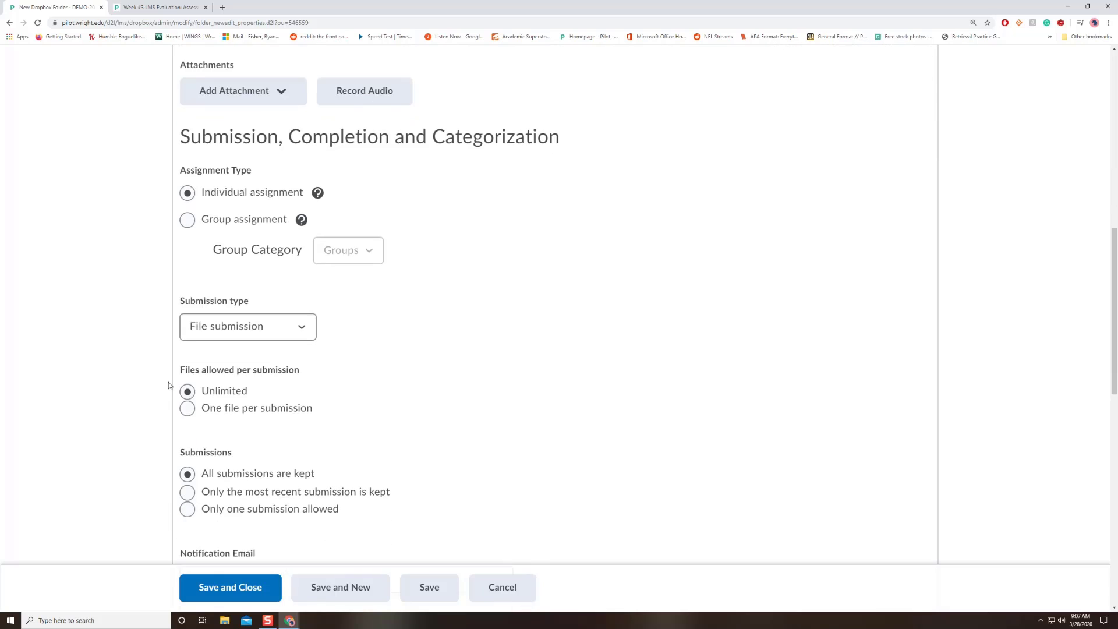
{"action": "scroll", "coordinate": [168, 383], "scroll_direction": "down", "scroll_amount": 5}
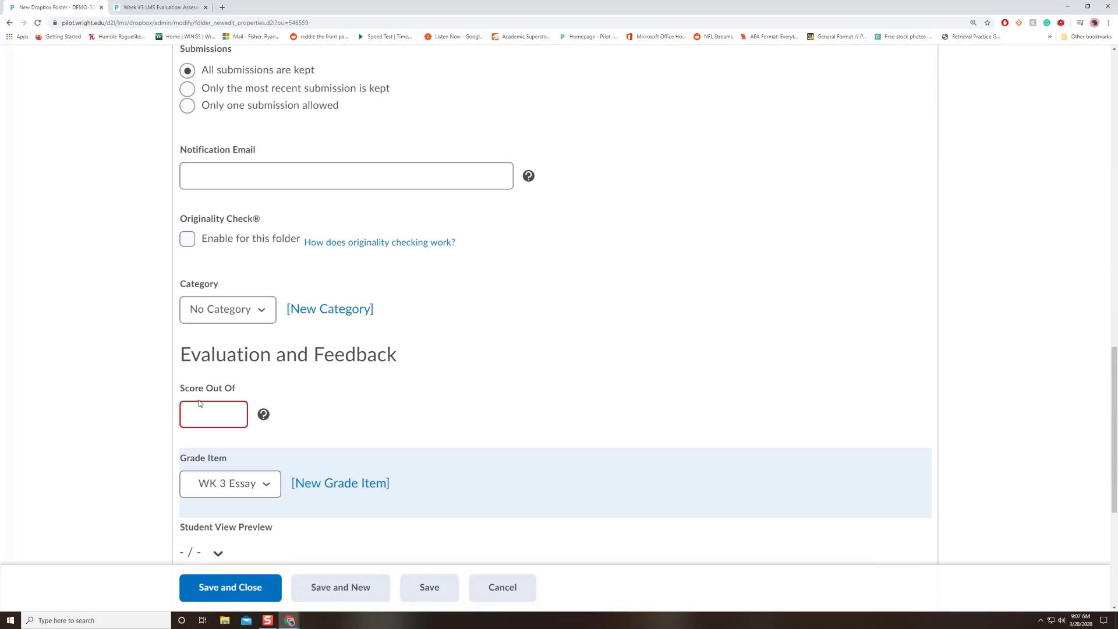
{"action": "left_click", "coordinate": [206, 413]}
{"action": "type", "text": "10"}
{"action": "left_click", "coordinate": [109, 393]}
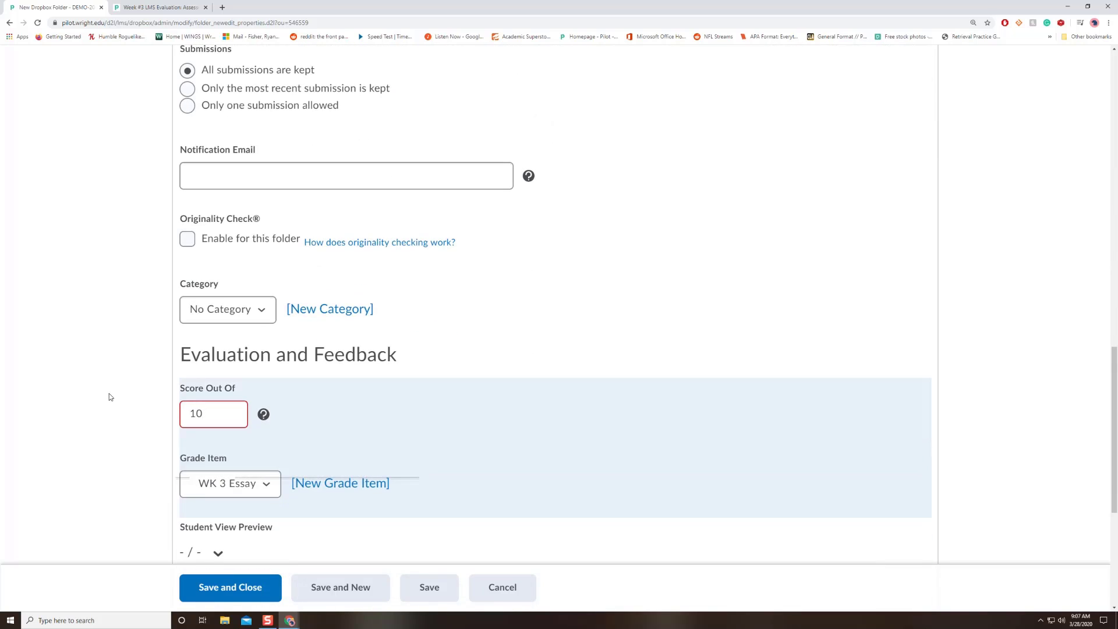
{"action": "left_click", "coordinate": [229, 587]}
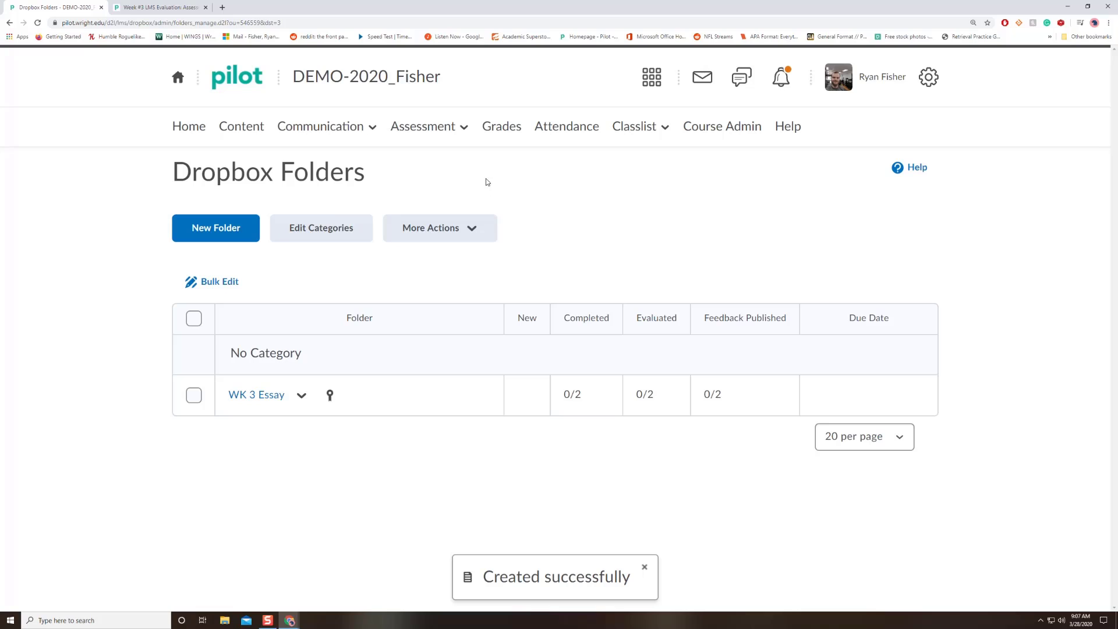
- Start a new quiz in Quizzes & Exams and name it WK 3 Quiz
{"action": "left_click", "coordinate": [458, 132]}
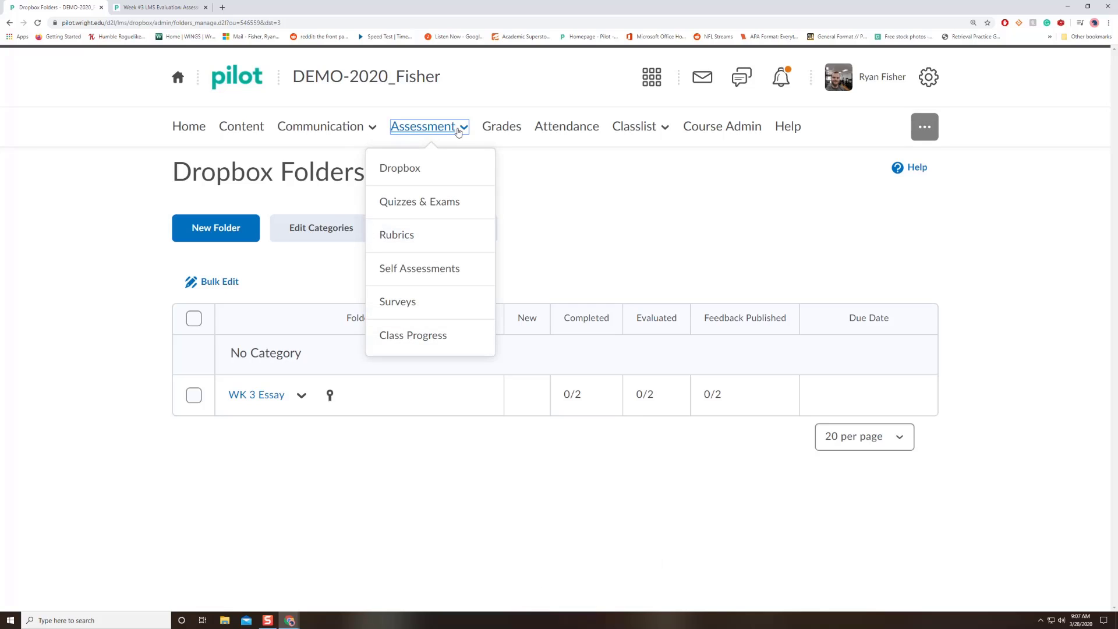
{"action": "left_click", "coordinate": [445, 201]}
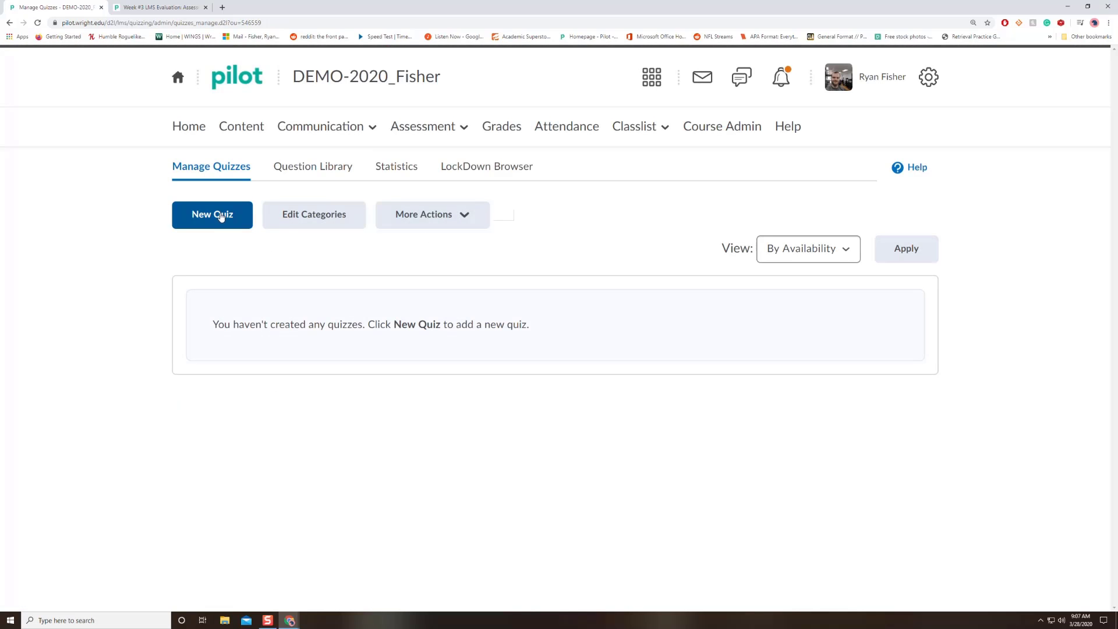
{"action": "left_click", "coordinate": [220, 216]}
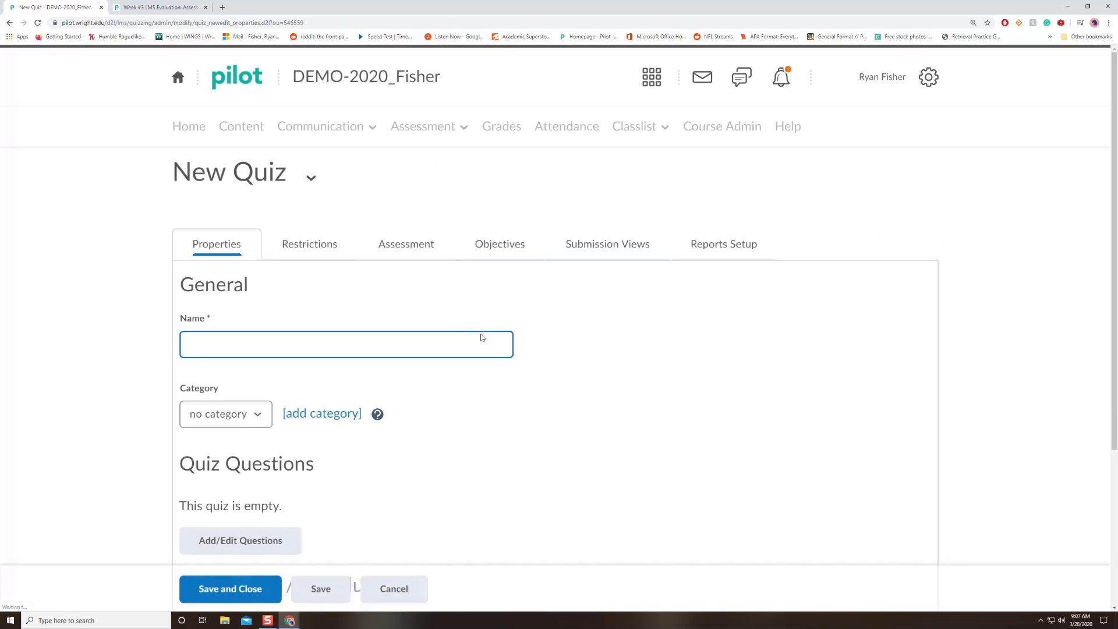
{"action": "left_click", "coordinate": [300, 348]}
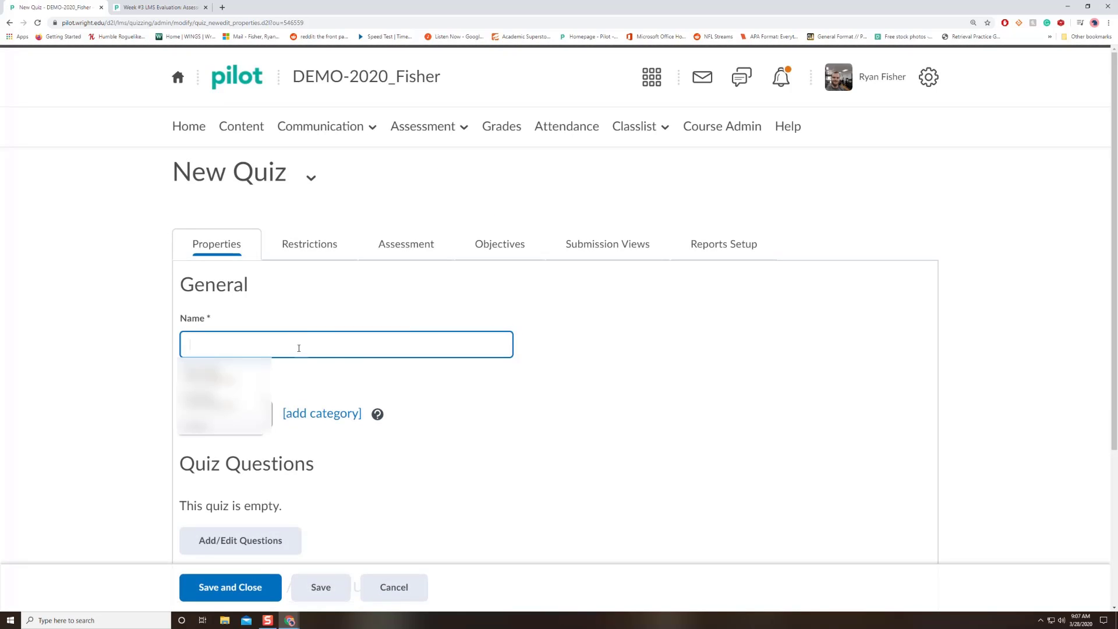
{"action": "type", "text": "WK 3 "}
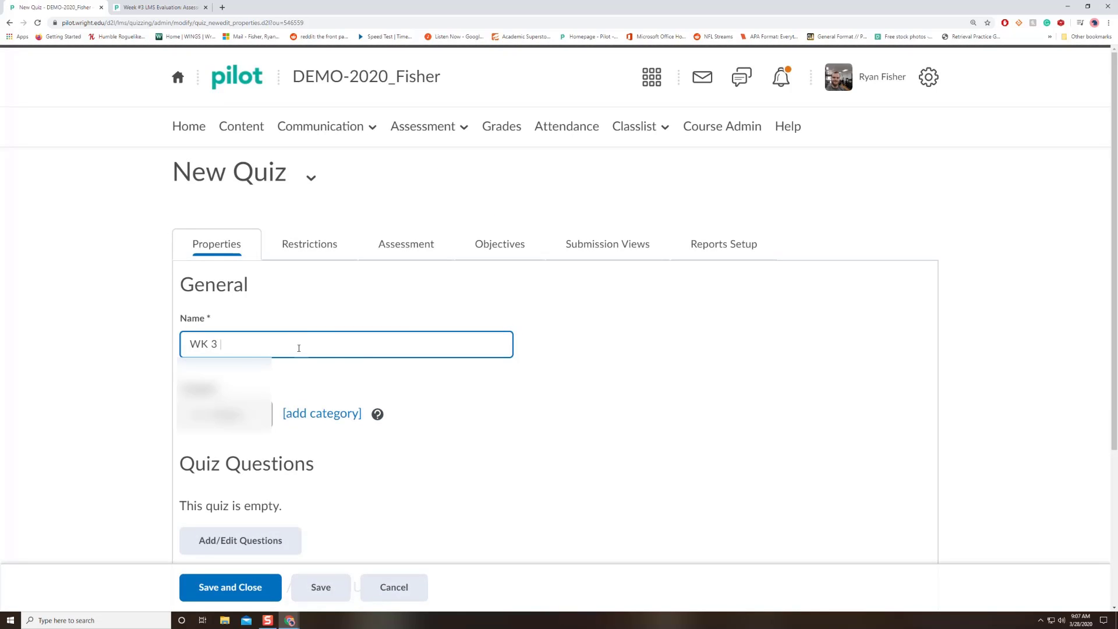
{"action": "type", "text": "Quiz"}
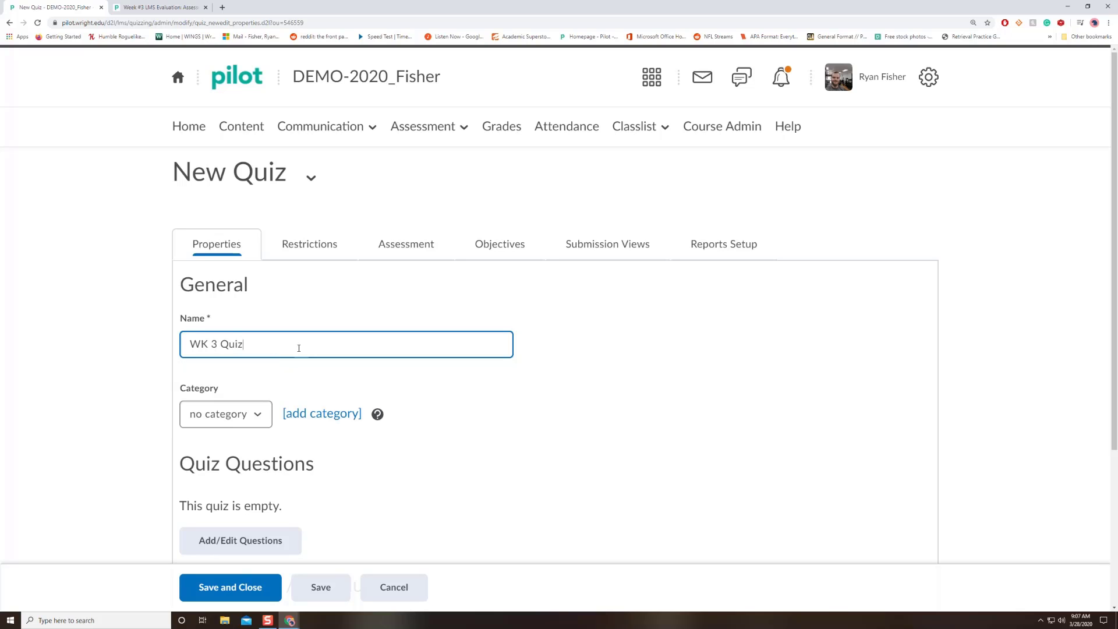
{"action": "left_click", "coordinate": [128, 364]}
- Examine the new quiz's general properties, including its category choices and the question and description sections
{"action": "scroll", "coordinate": [128, 365], "scroll_direction": "down", "scroll_amount": 4}
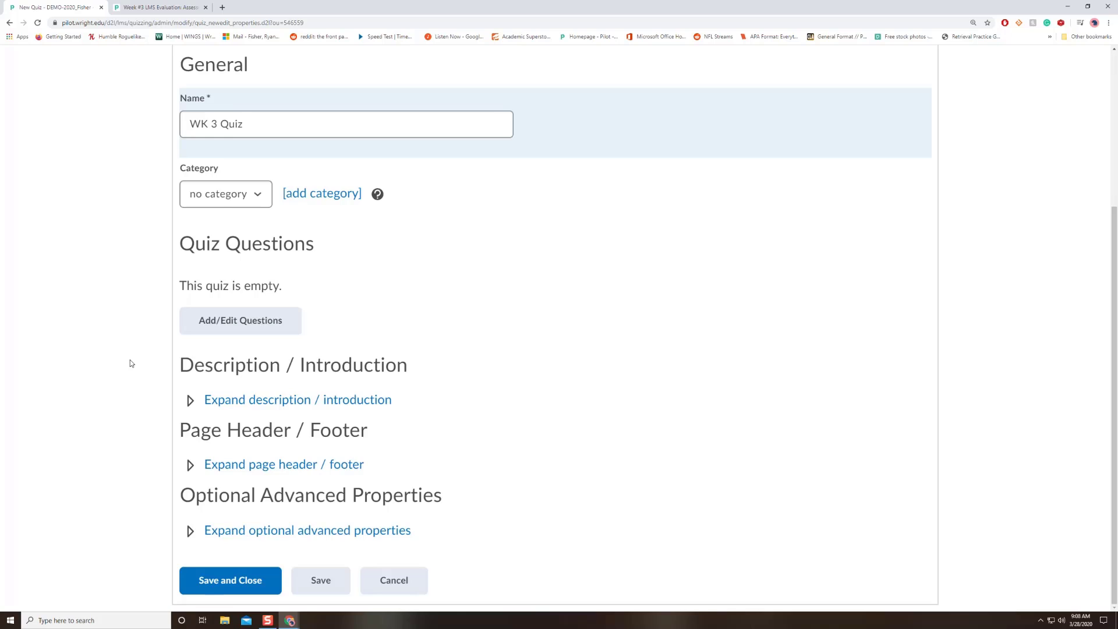
{"action": "scroll", "coordinate": [129, 364], "scroll_direction": "up", "scroll_amount": 2}
{"action": "left_click", "coordinate": [244, 328]}
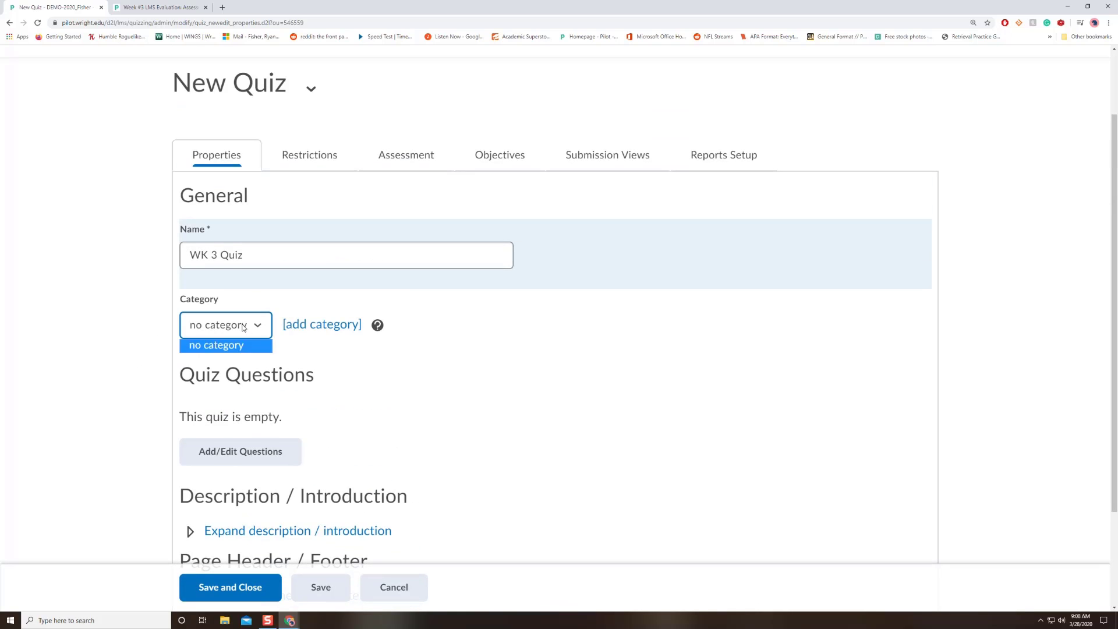
{"action": "left_click", "coordinate": [243, 327]}
{"action": "left_click", "coordinate": [145, 305]}
{"action": "scroll", "coordinate": [303, 210], "scroll_direction": "down", "scroll_amount": 1}
{"action": "left_click", "coordinate": [319, 201]}
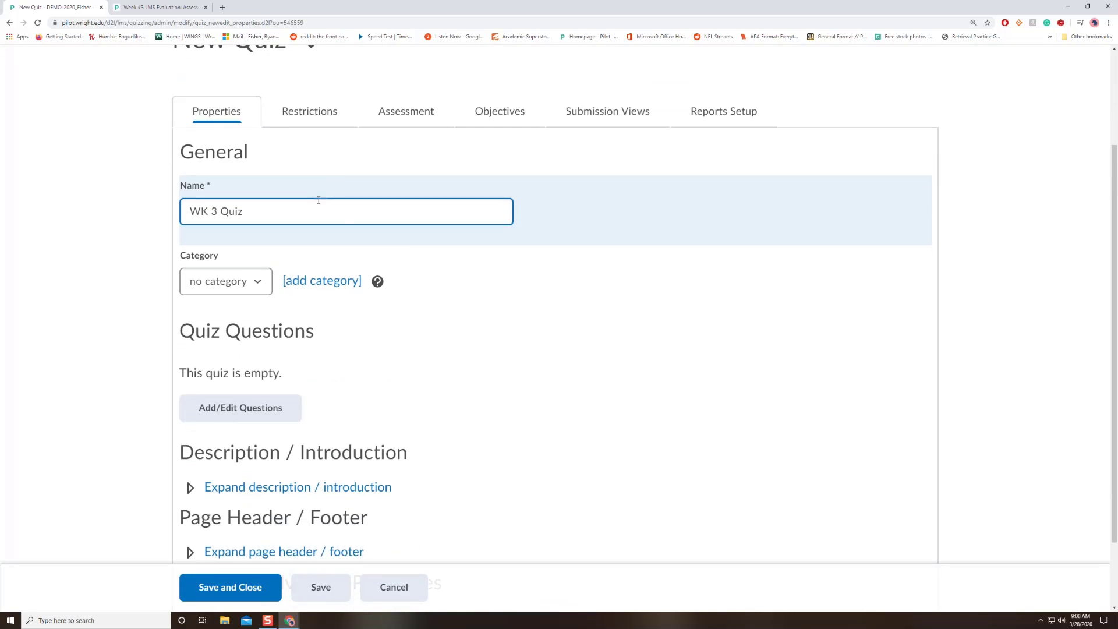
- Review the quiz's restrictions, covering visibility, due and availability dates, release conditions, security options and timing
{"action": "left_click", "coordinate": [304, 111]}
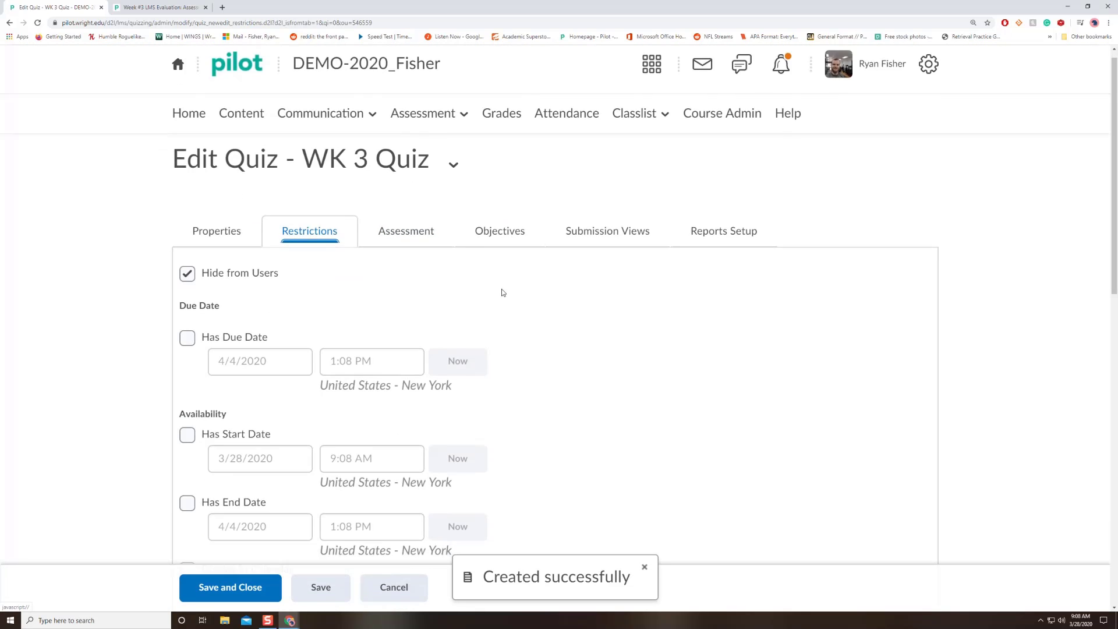
{"action": "scroll", "coordinate": [503, 291], "scroll_direction": "down", "scroll_amount": 9}
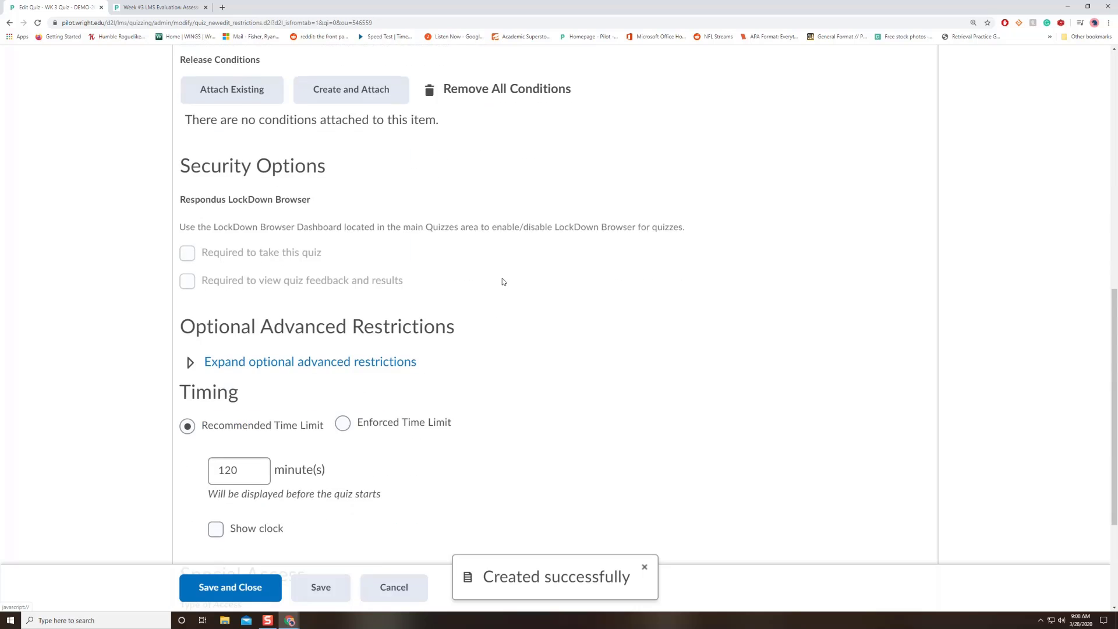
{"action": "scroll", "coordinate": [503, 281], "scroll_direction": "down", "scroll_amount": 3}
{"action": "scroll", "coordinate": [503, 282], "scroll_direction": "up", "scroll_amount": 9}
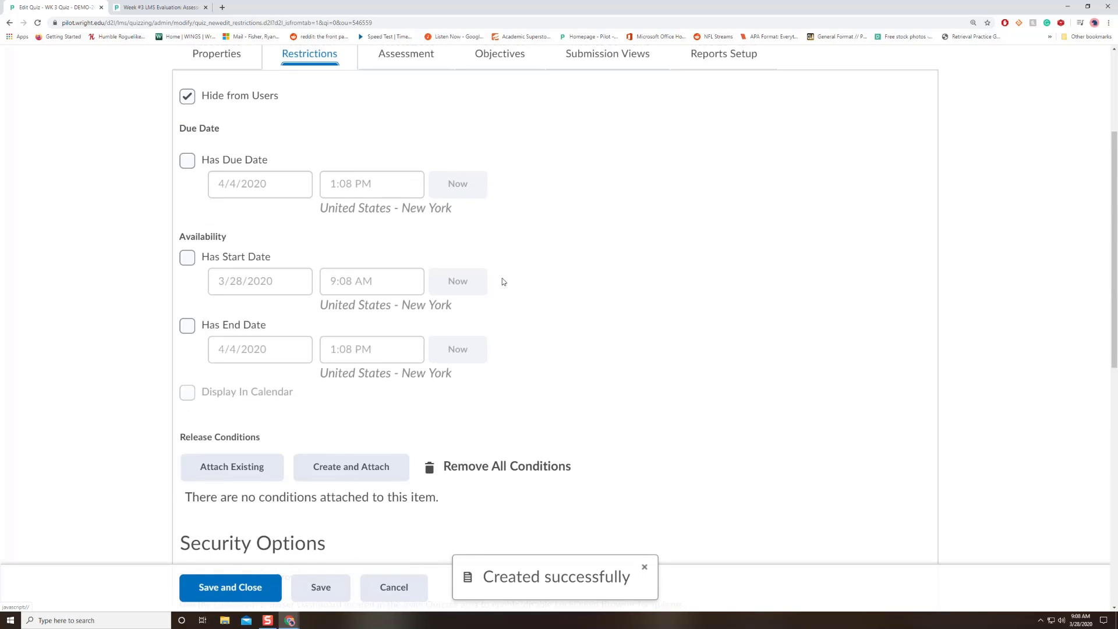
{"action": "scroll", "coordinate": [503, 282], "scroll_direction": "up", "scroll_amount": 3}
- Link the quiz to the WK 3 Quiz grade item in its assessment settings
{"action": "left_click", "coordinate": [419, 234]}
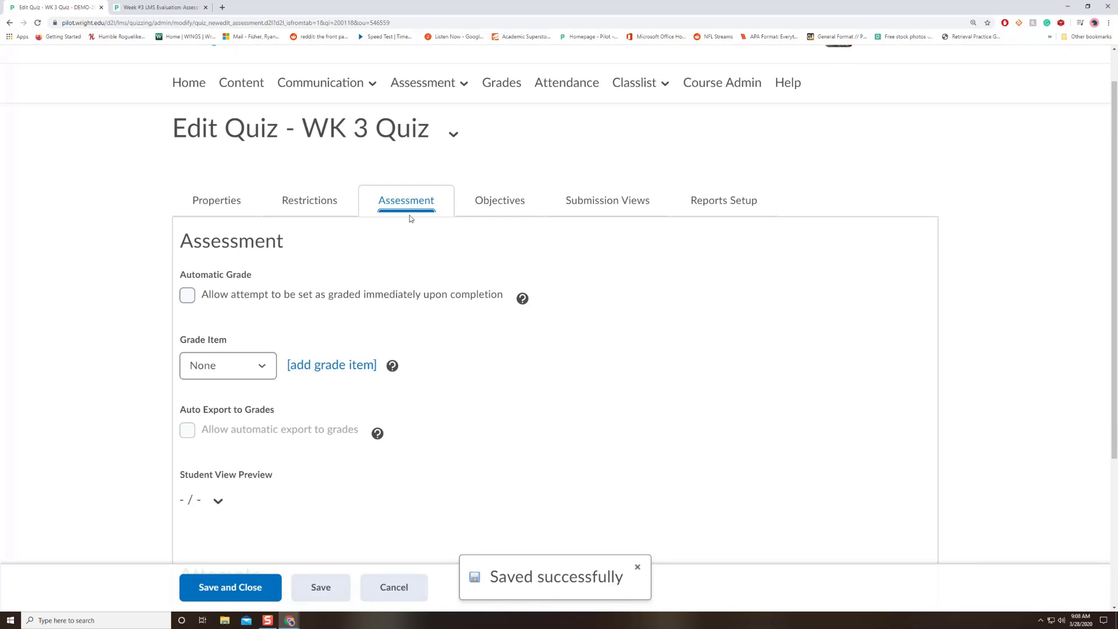
{"action": "scroll", "coordinate": [383, 244], "scroll_direction": "down", "scroll_amount": 1}
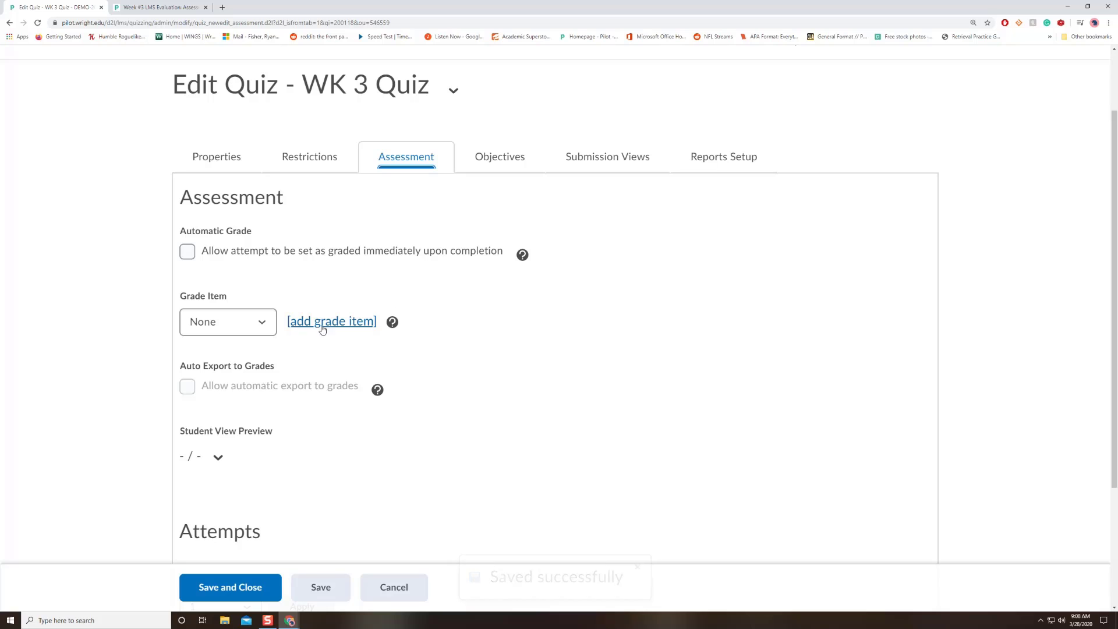
{"action": "scroll", "coordinate": [510, 316], "scroll_direction": "down", "scroll_amount": 1}
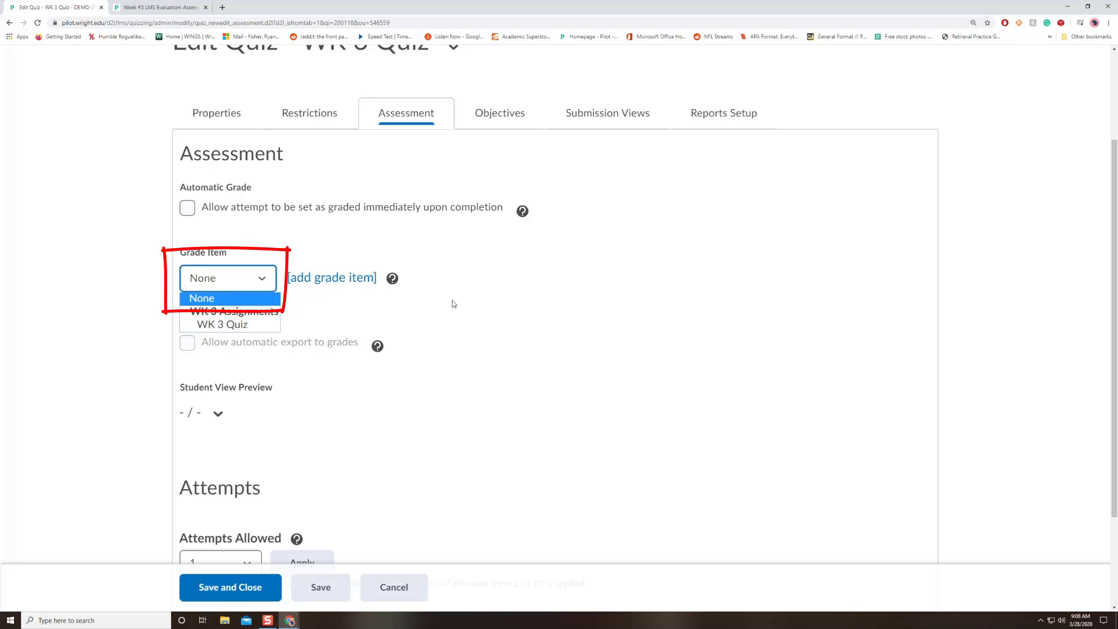
{"action": "left_click", "coordinate": [234, 325]}
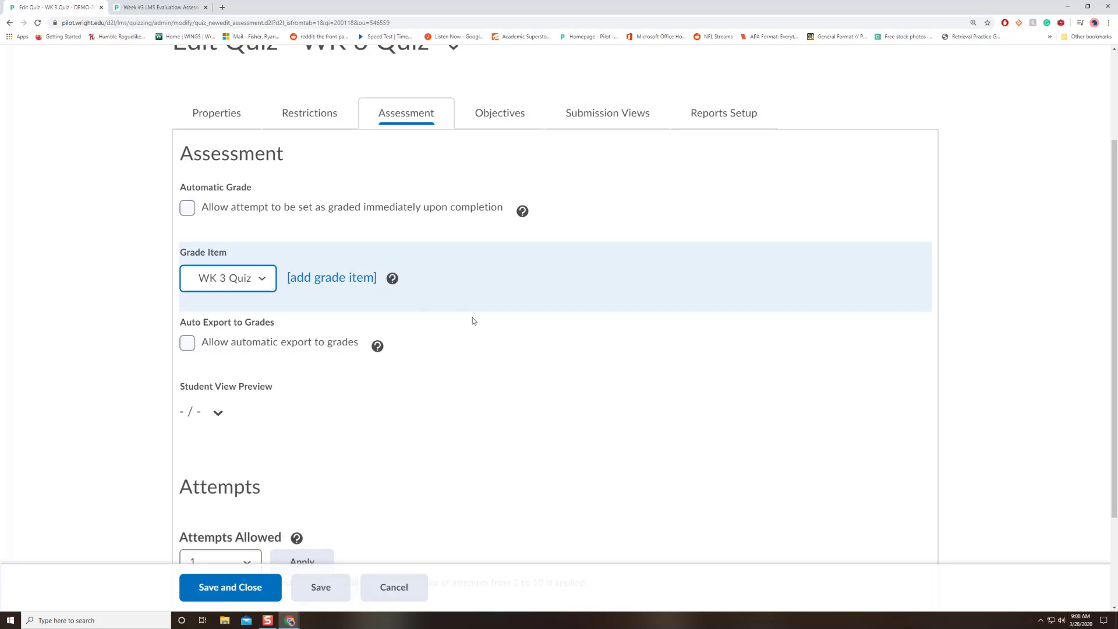
- Review the quiz's attempt settings, submission views and reports setup
{"action": "left_click", "coordinate": [198, 412]}
{"action": "scroll", "coordinate": [378, 366], "scroll_direction": "down", "scroll_amount": 2}
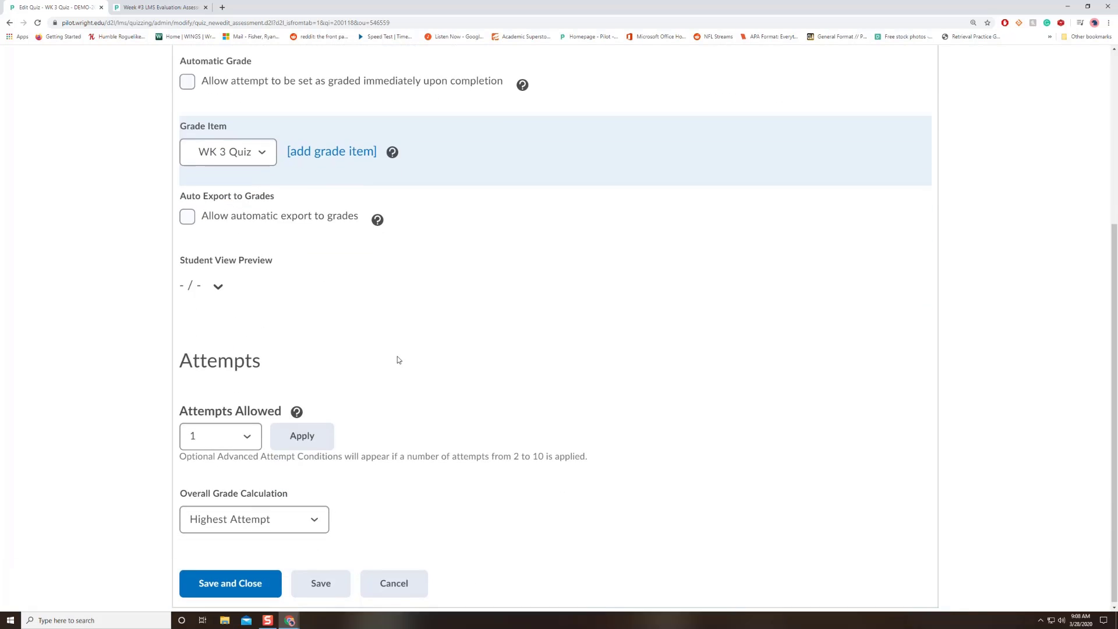
{"action": "scroll", "coordinate": [395, 359], "scroll_direction": "up", "scroll_amount": 5}
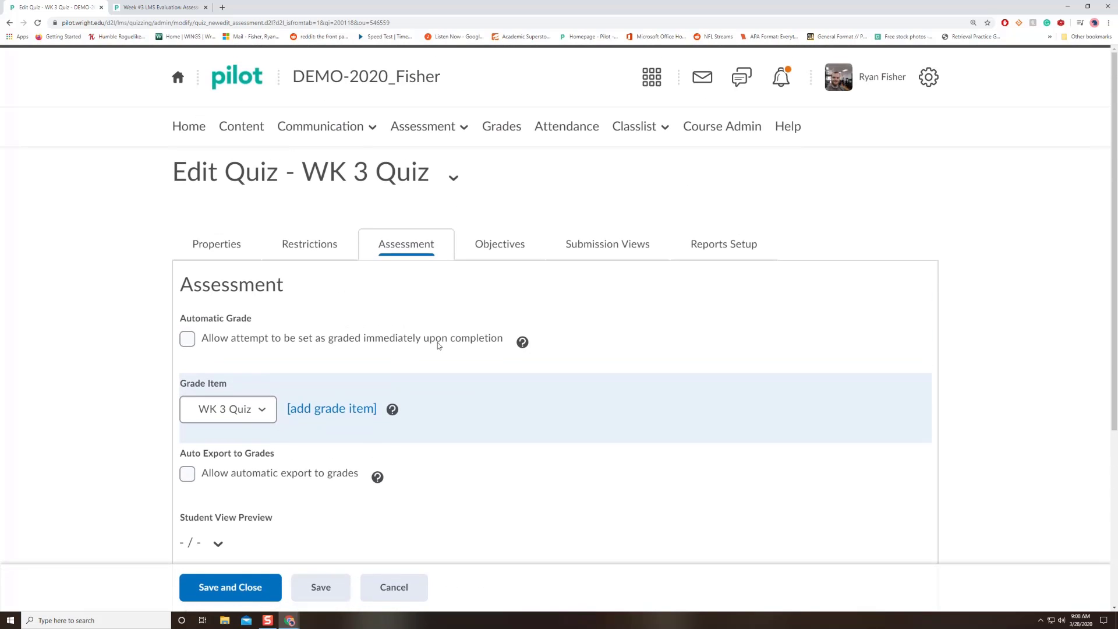
{"action": "left_click", "coordinate": [511, 248]}
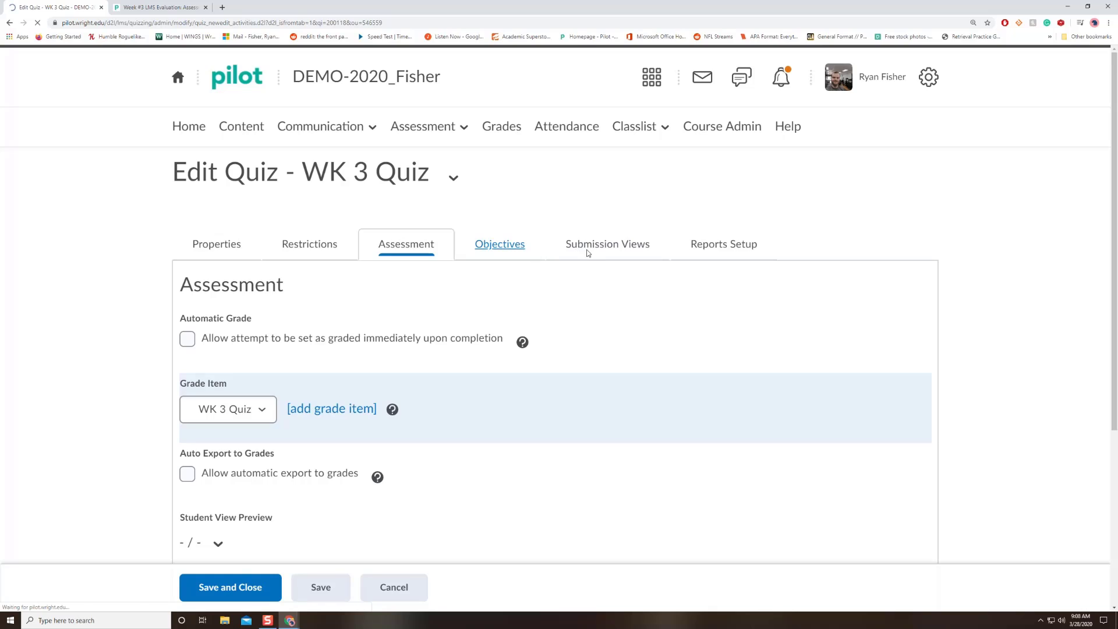
{"action": "left_click", "coordinate": [626, 245]}
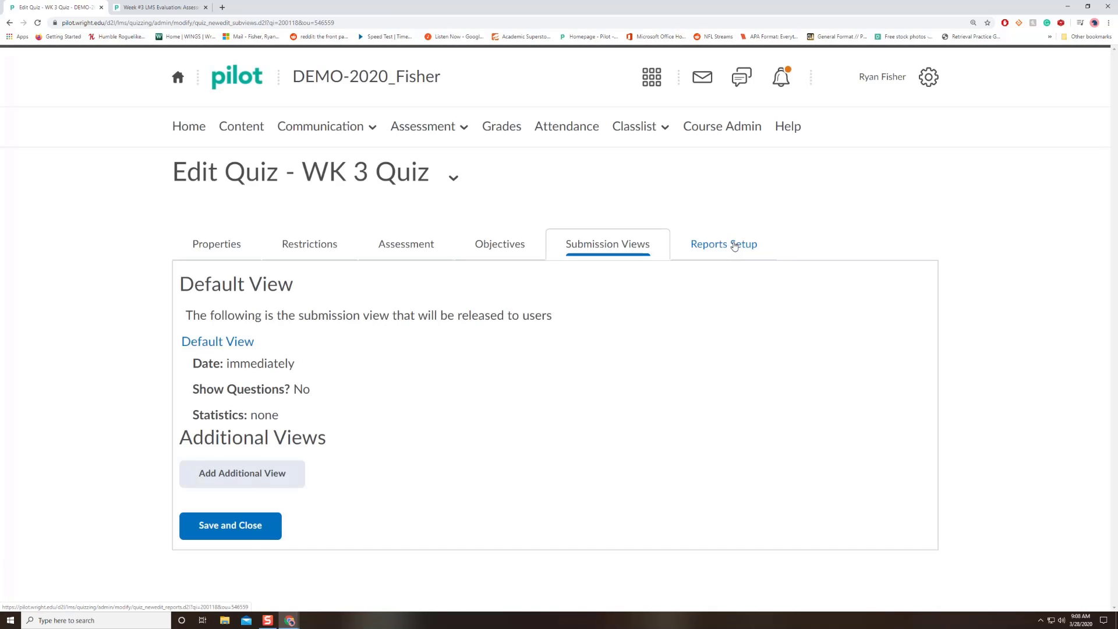
{"action": "left_click", "coordinate": [735, 246]}
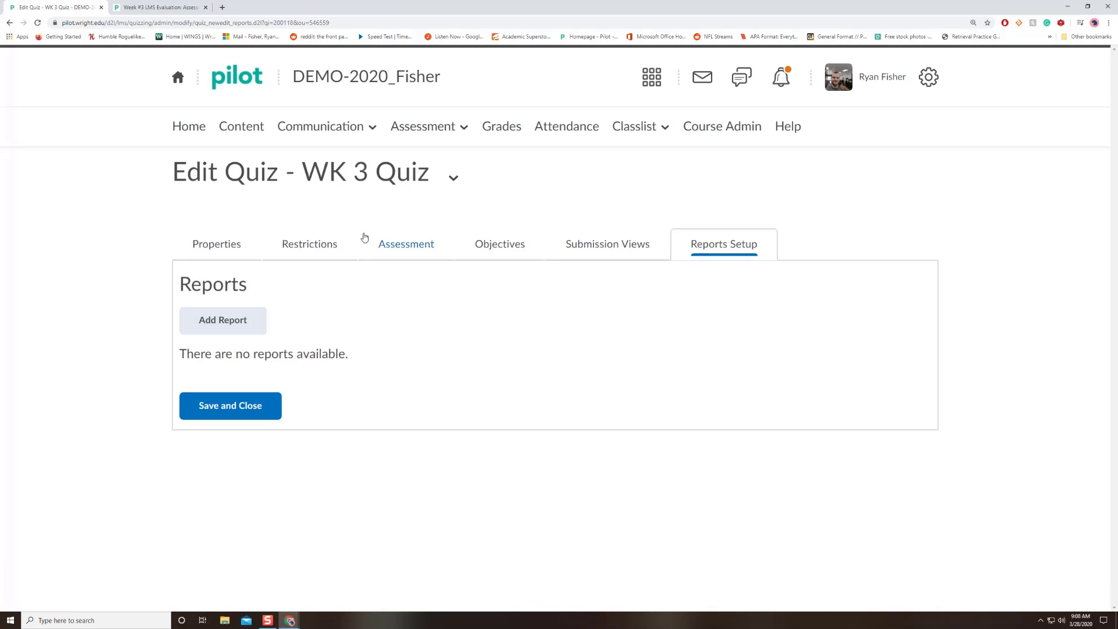
- Return to the quiz's properties to save and close it, and open the course grades
{"action": "left_click", "coordinate": [229, 247]}
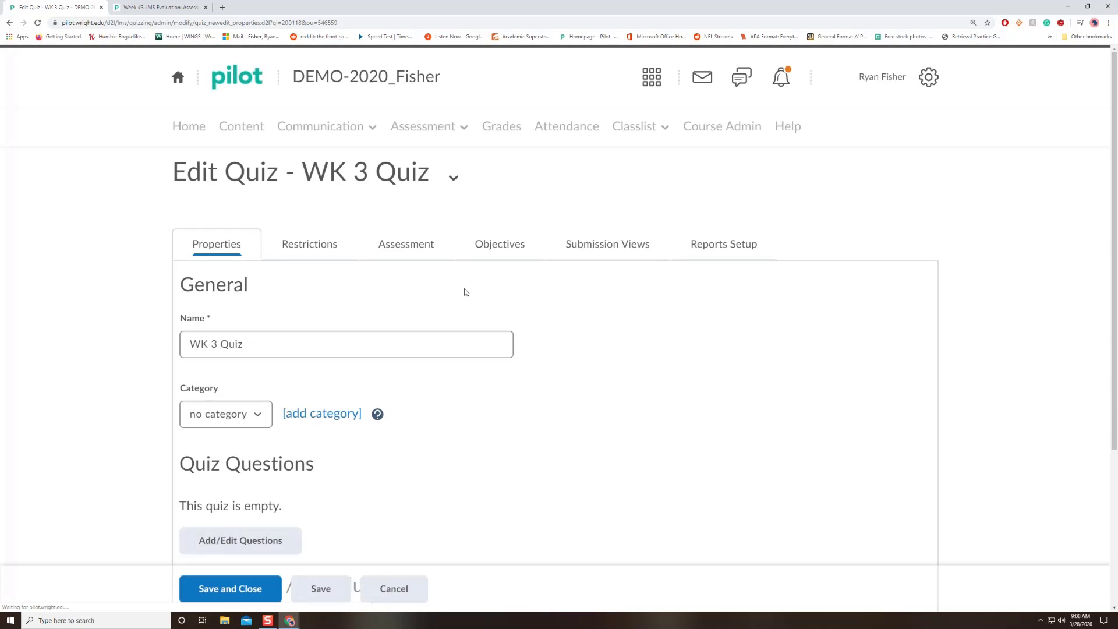
{"action": "scroll", "coordinate": [458, 294], "scroll_direction": "down", "scroll_amount": 4}
{"action": "left_click", "coordinate": [230, 577]}
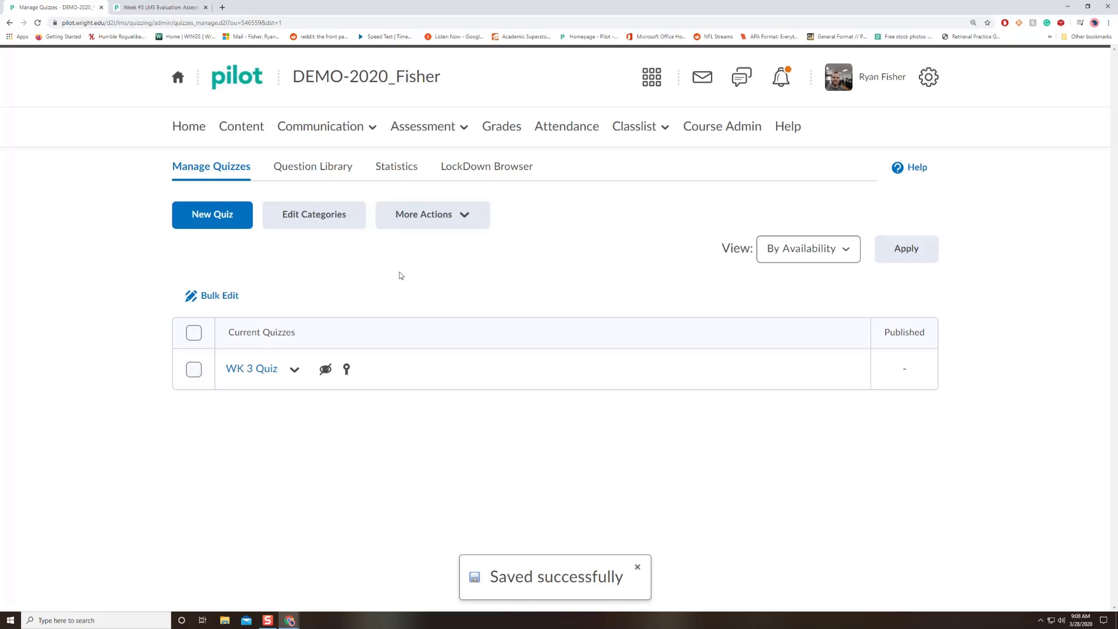
{"action": "left_click", "coordinate": [502, 127]}
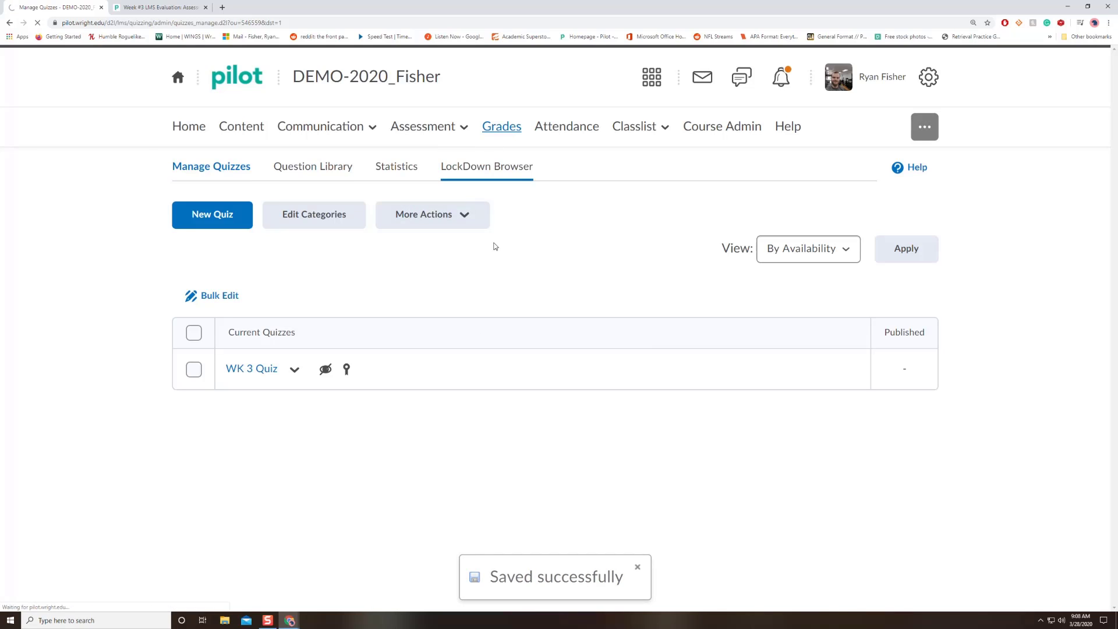